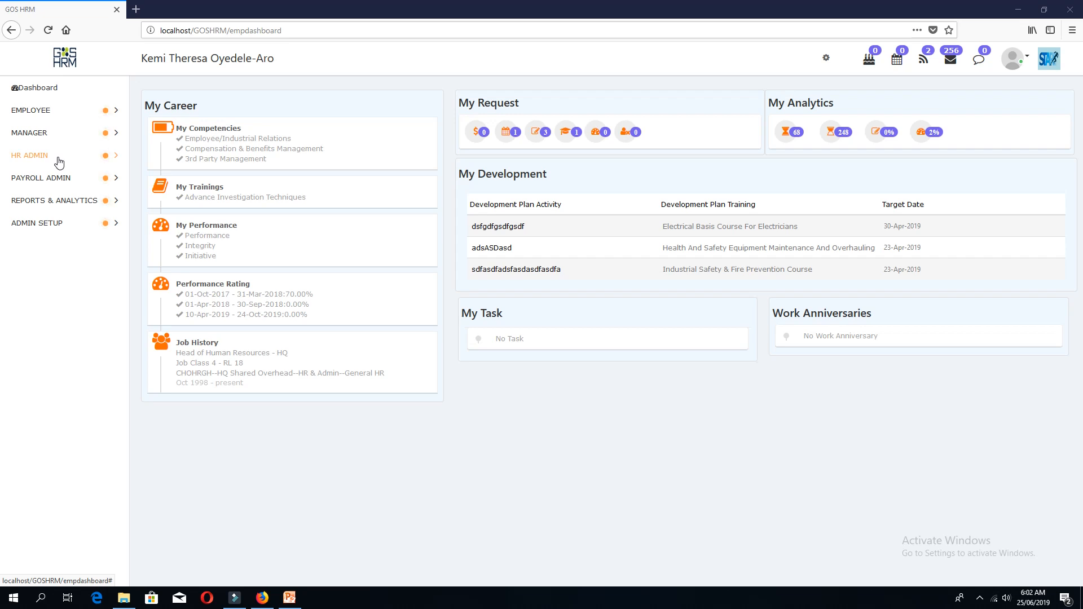
Go through HR ADMIN > Recruitment & Selection > Organisation to the General Information page.
click(58, 161)
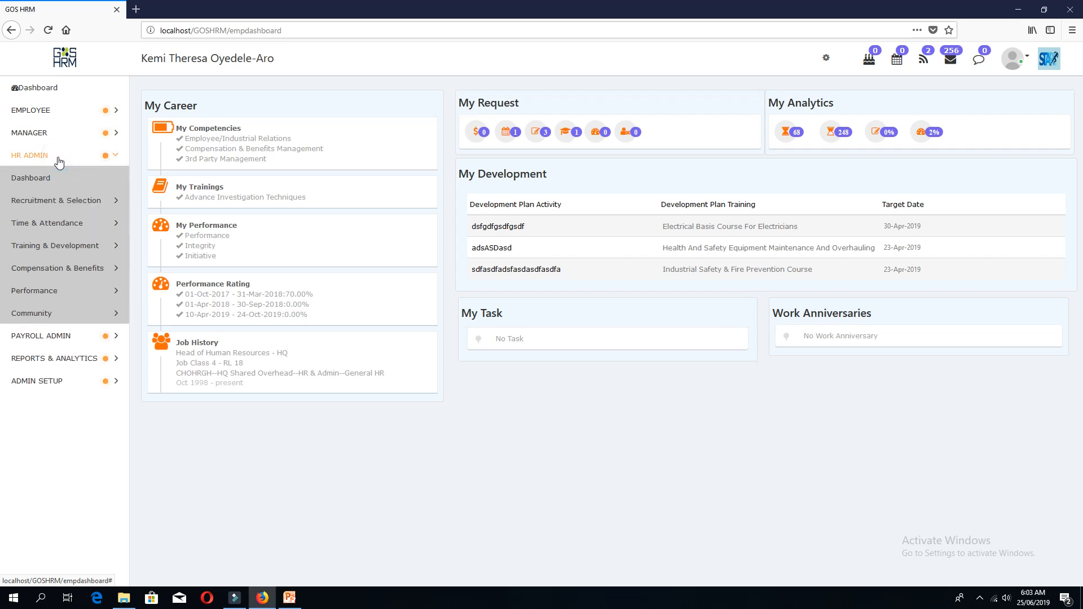
click(61, 207)
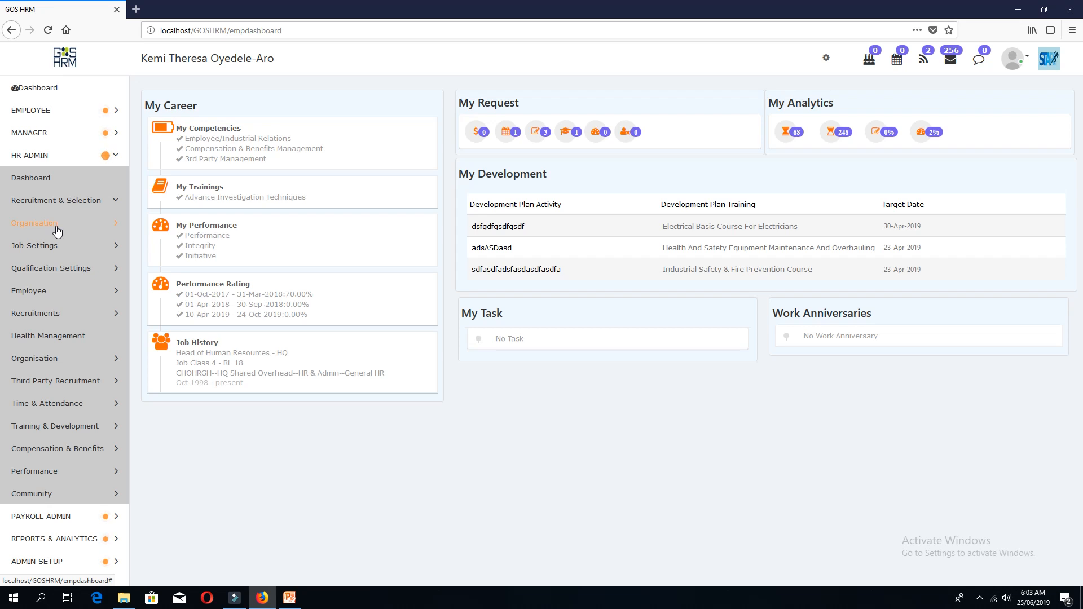
click(57, 228)
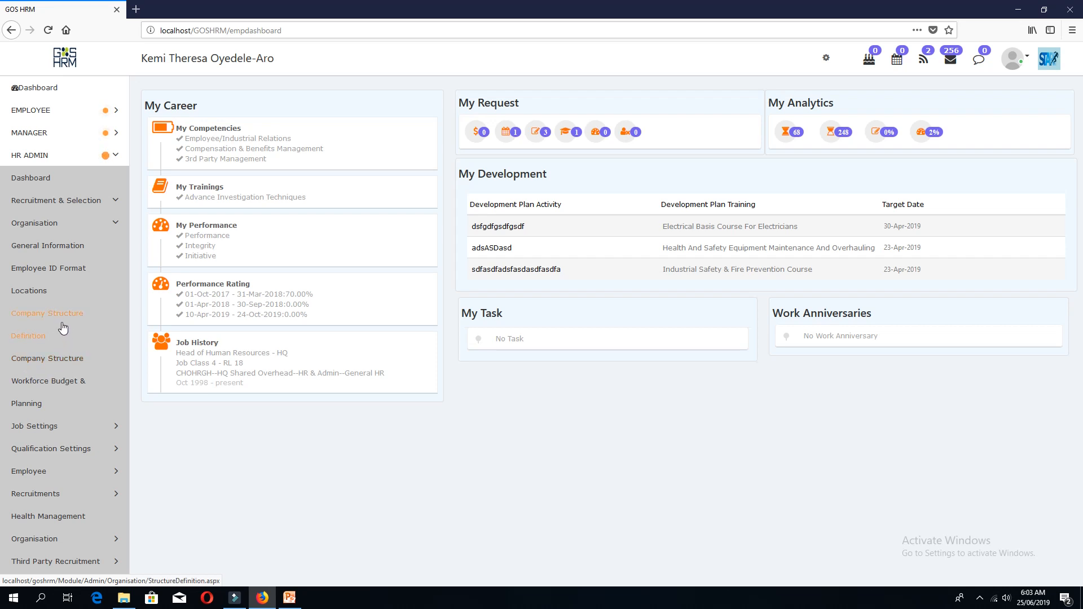
click(63, 251)
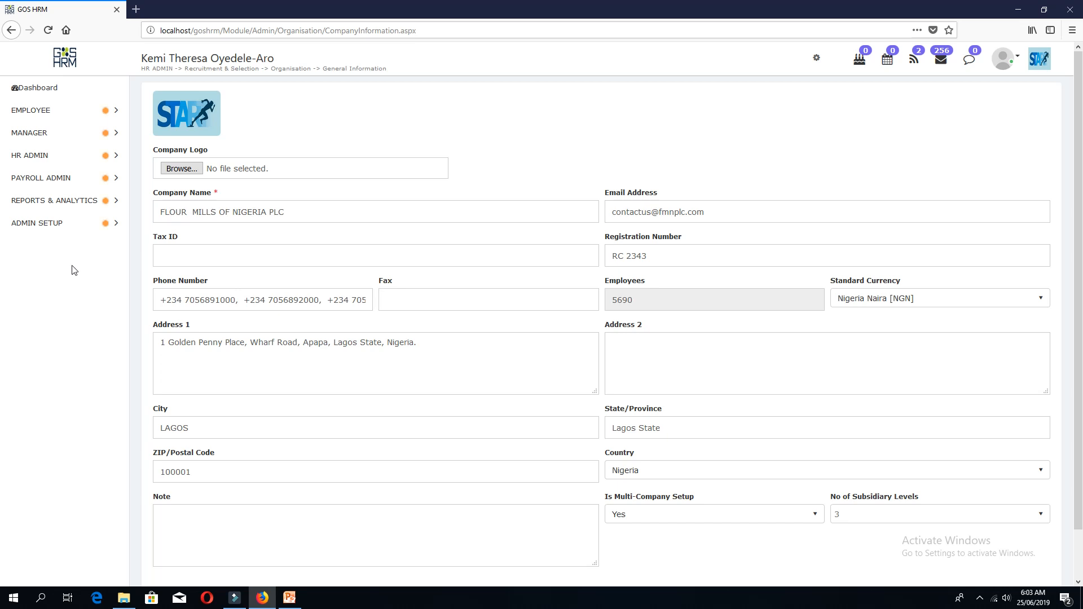
Rename the company to ABC International, enter the new company e-mail, and set Tax ID 123ABCLYD.
drag(290, 213, 148, 211)
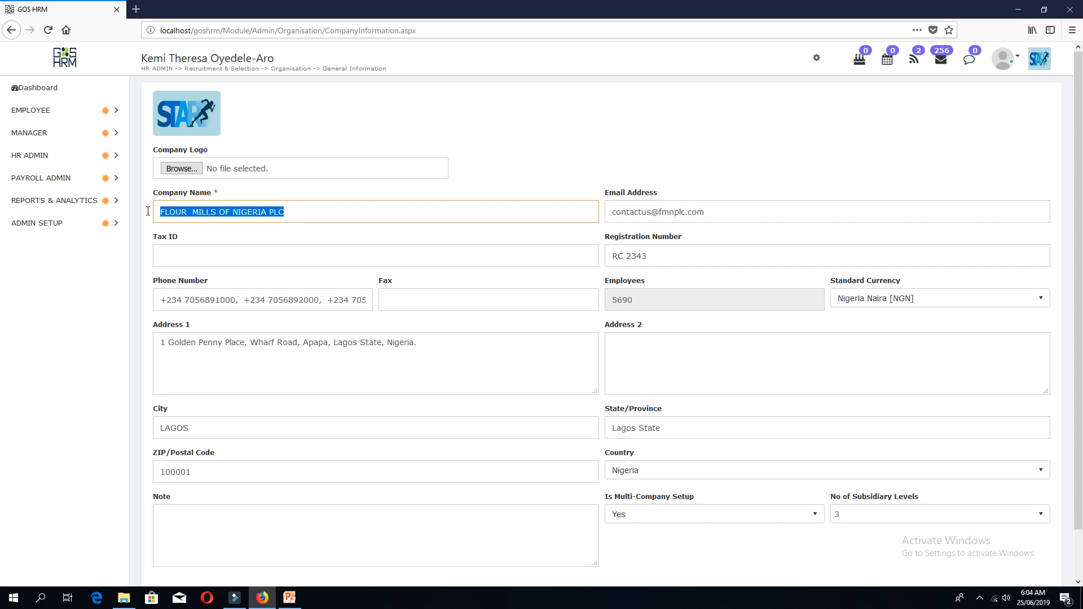
text(AB)
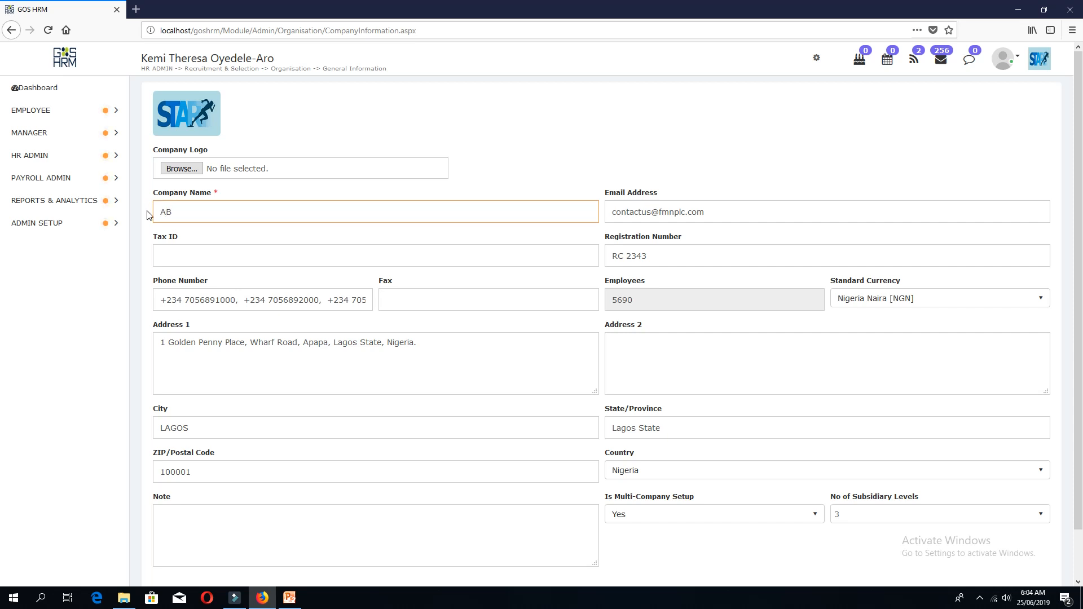
text(C International)
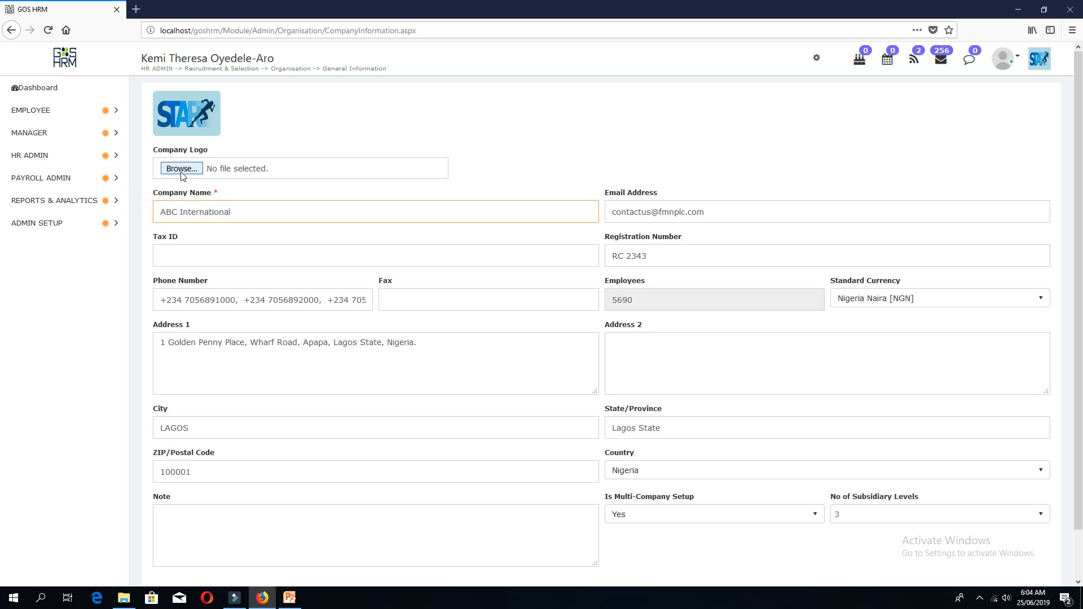
click(725, 208)
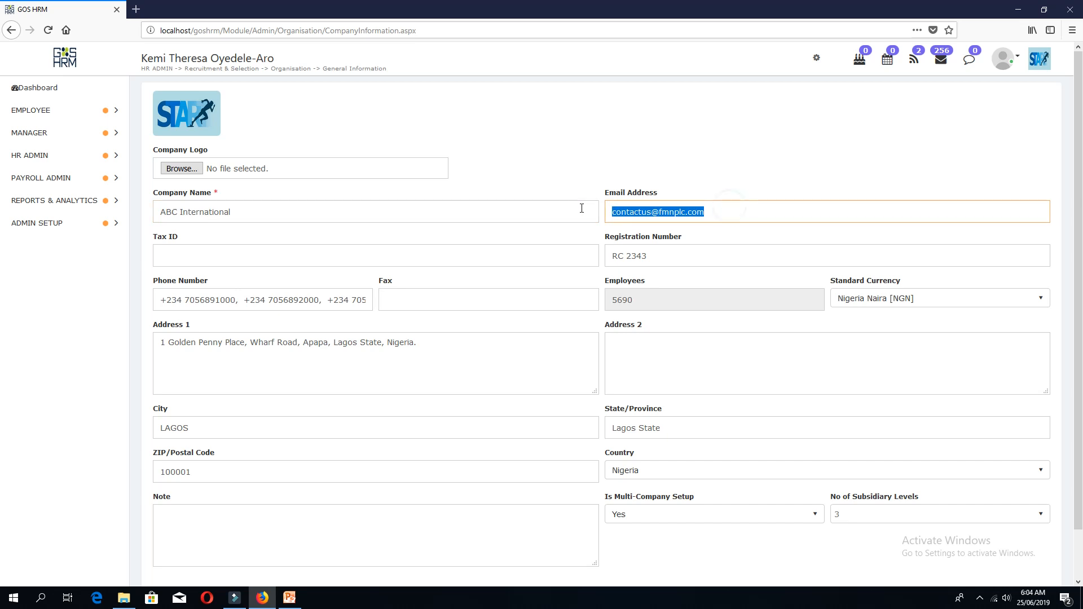
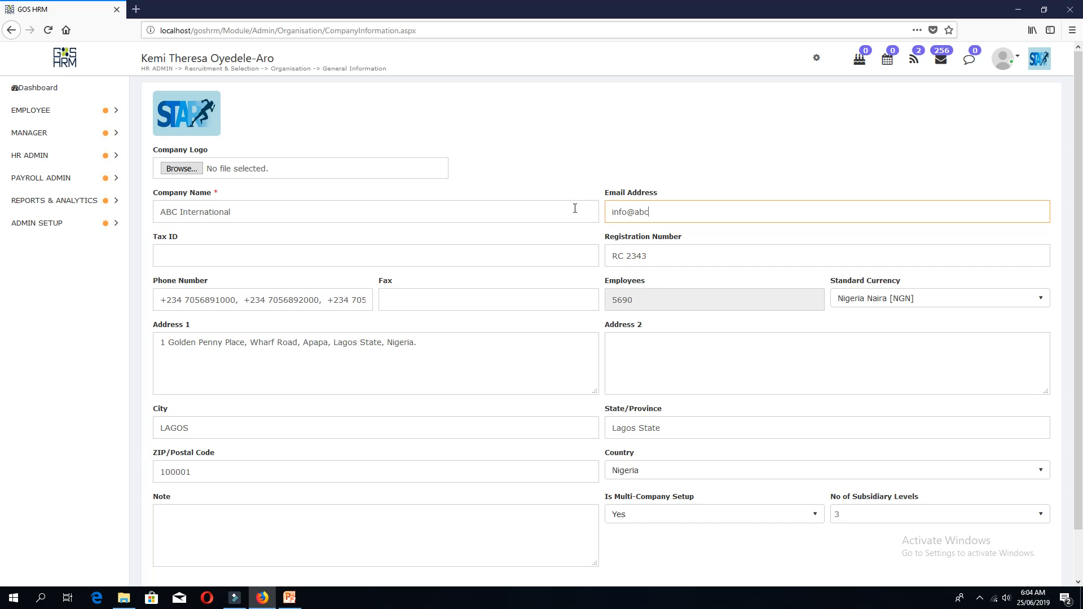
click(314, 255)
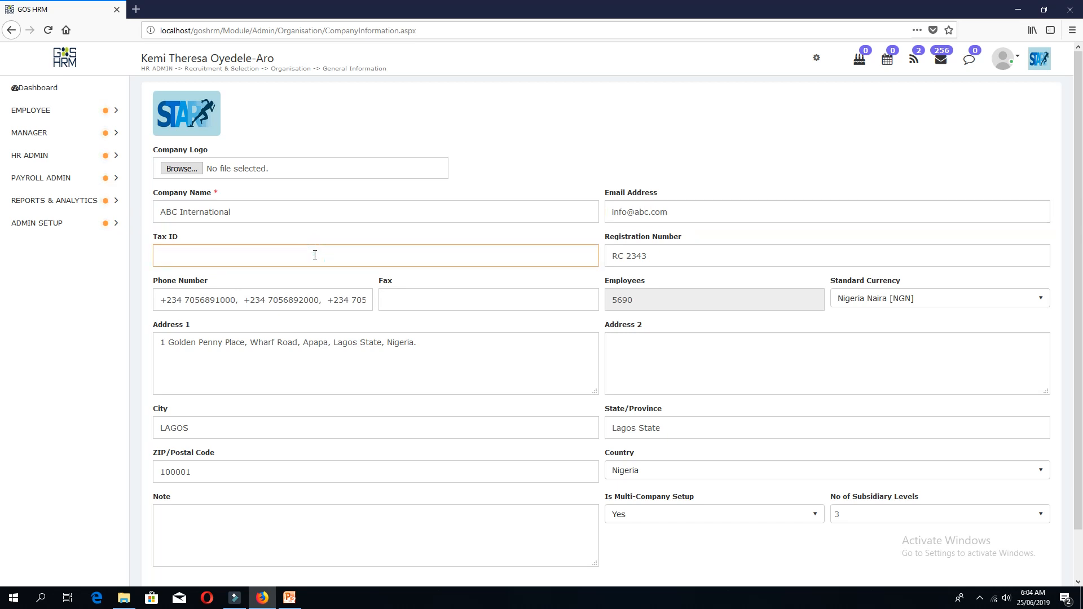
text(123ABCLYD)
Set registration number RCF 123456 and replace the company phone and fax numbers.
click(687, 255)
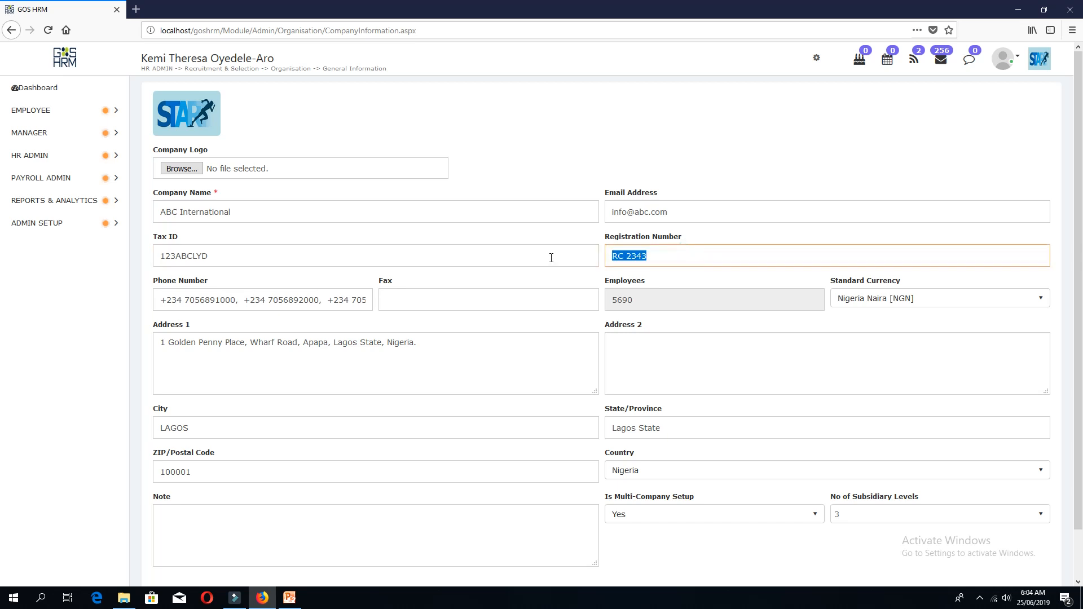
text(RCF 123456)
drag(161, 300, 308, 300)
drag(430, 297, 521, 296)
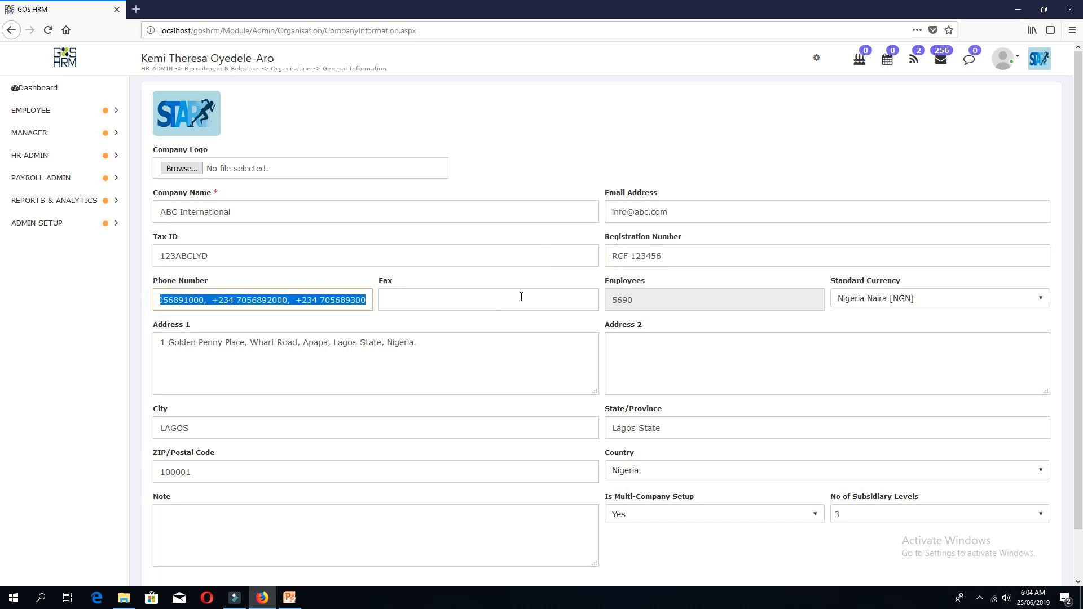
key(BackSpace)
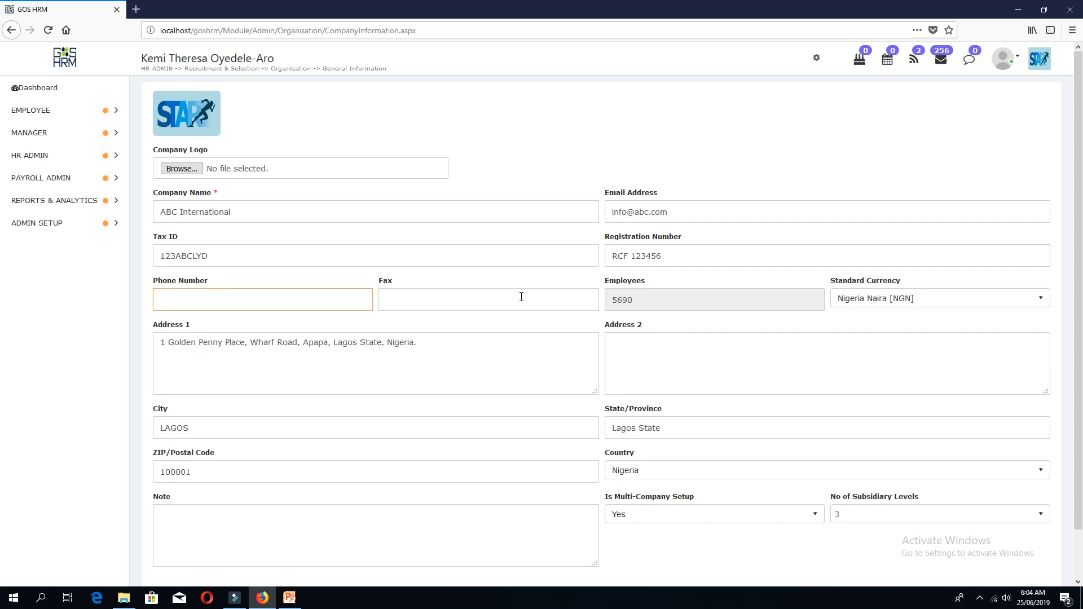
click(482, 302)
text(234)
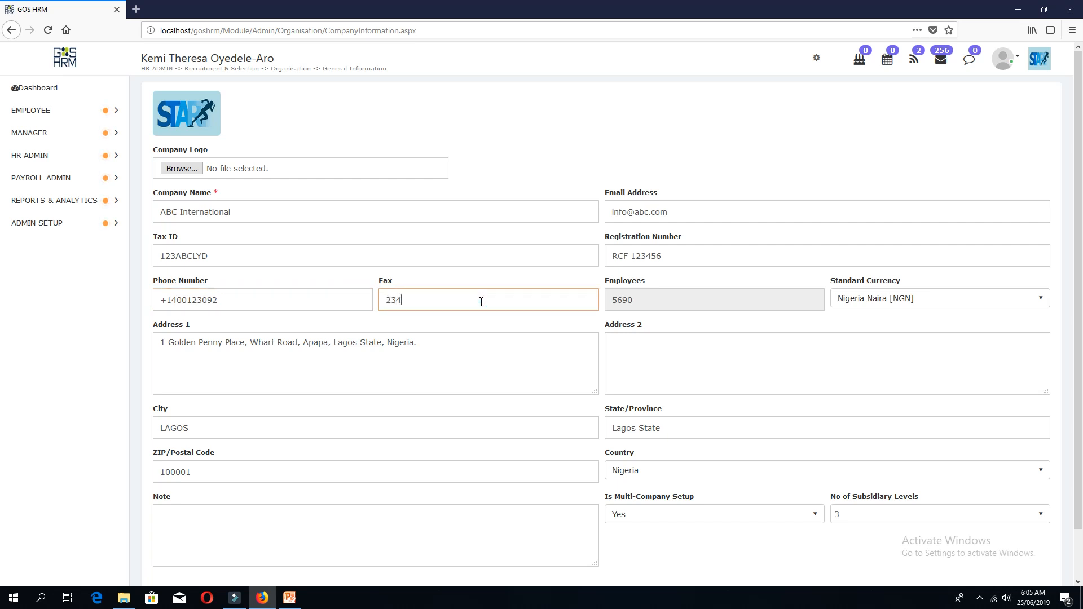
text(09876)
Choose US Dollar [USD] as the standard currency.
click(644, 305)
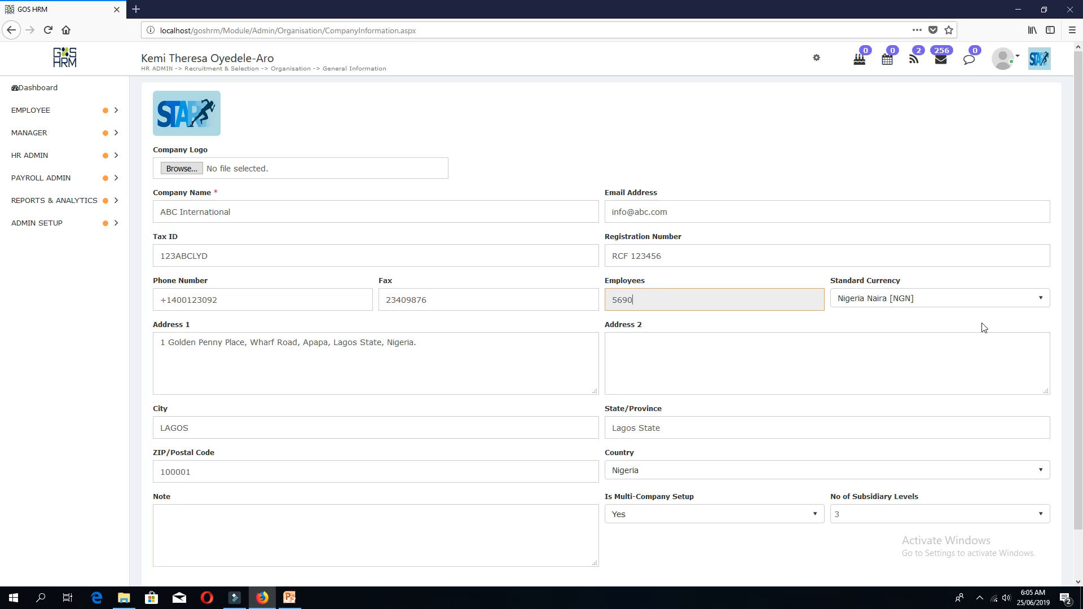
click(964, 299)
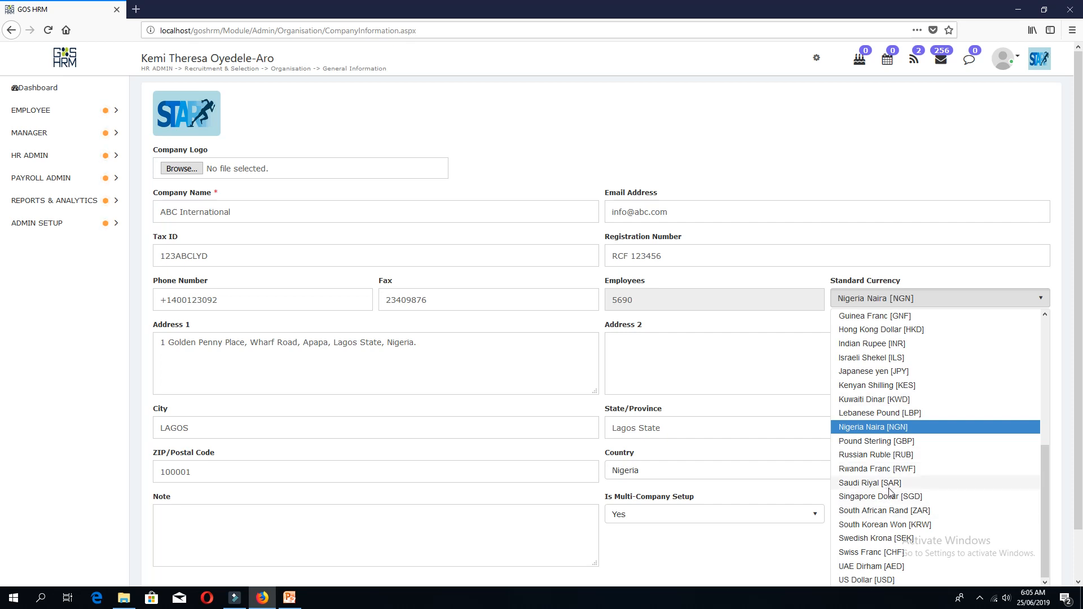
scroll(889, 508, down, 2)
scroll(896, 495, up, 2)
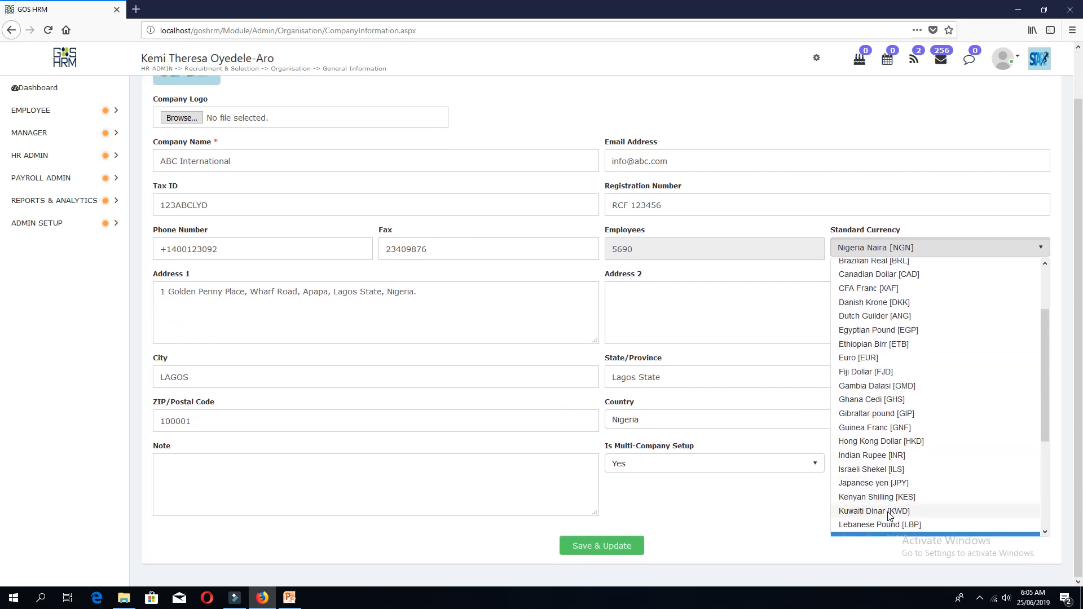
scroll(889, 513, down, 4)
click(878, 529)
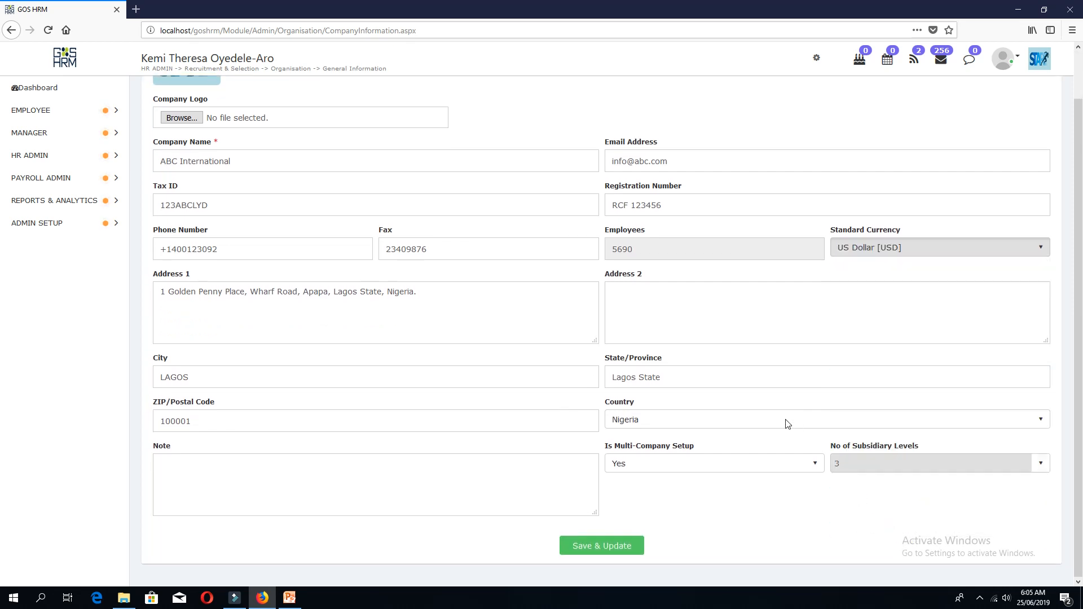
triple_click(459, 300)
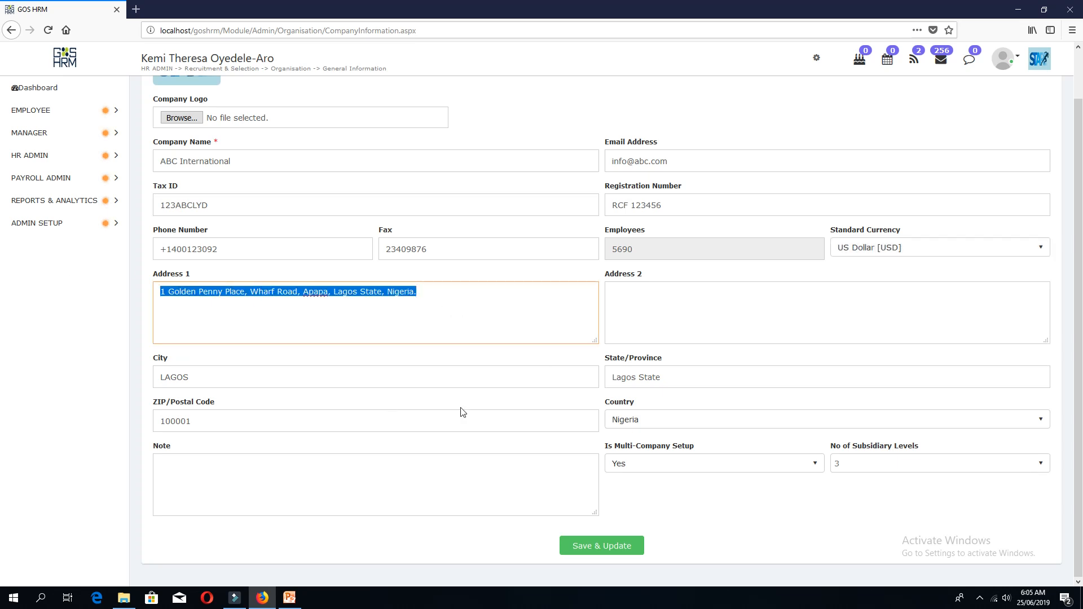
Enter the company's new street address as four lines in Address 1.
text(234)
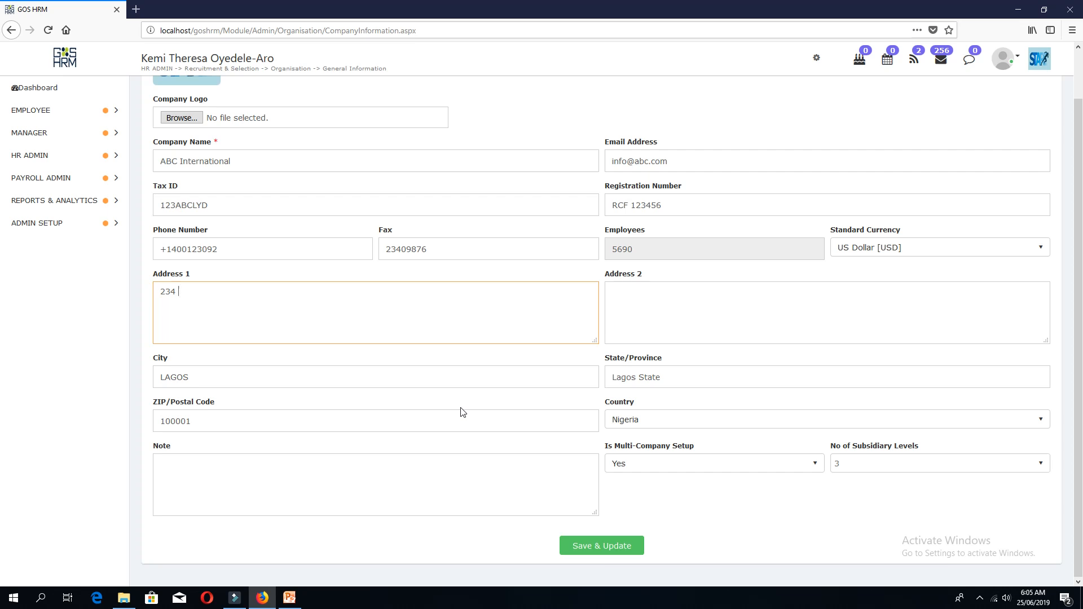
text( Adi)
key(Return)
text(NY Jersey)
key(Return)
text(NY)
key(Return)
text(US)
click(691, 312)
Change the city to New Jersey and replace the state and ZIP/postal code.
click(401, 379)
double_click(168, 383)
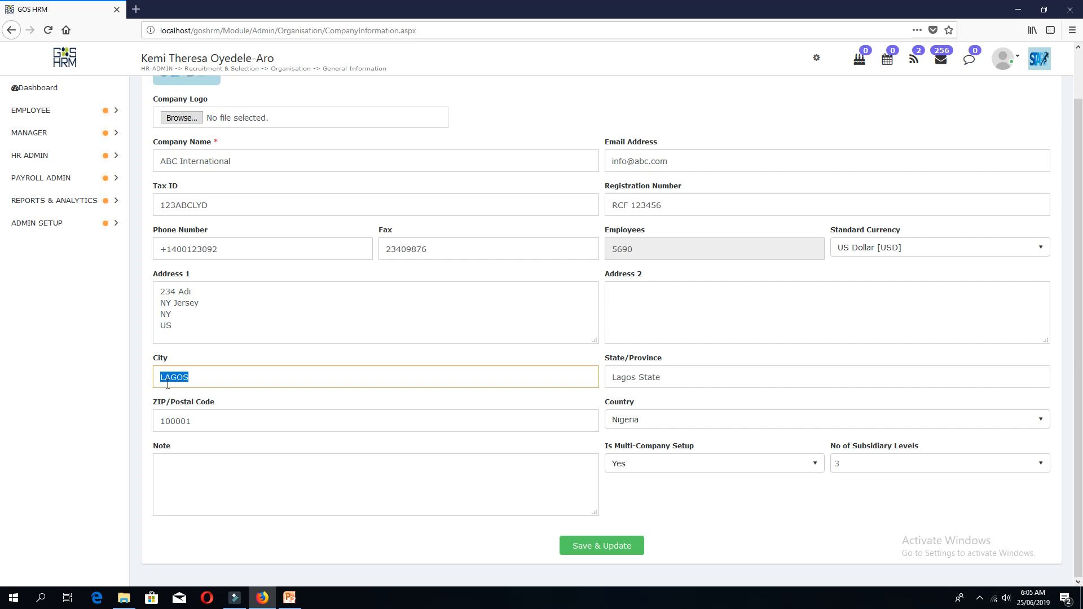
text(New Jersey)
triple_click(699, 375)
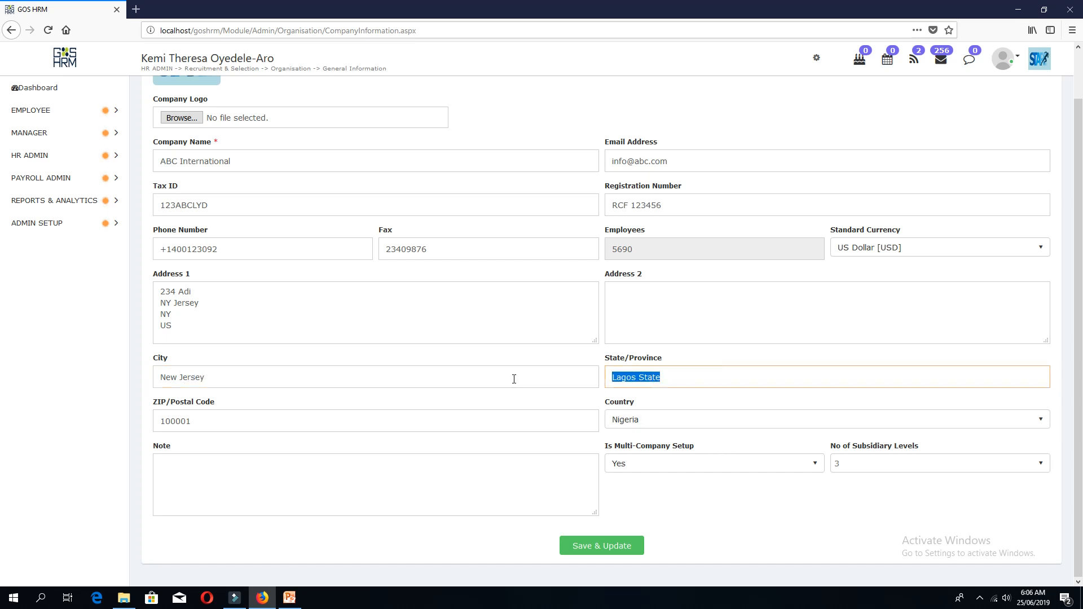
text(New J)
text(ersey)
double_click(213, 423)
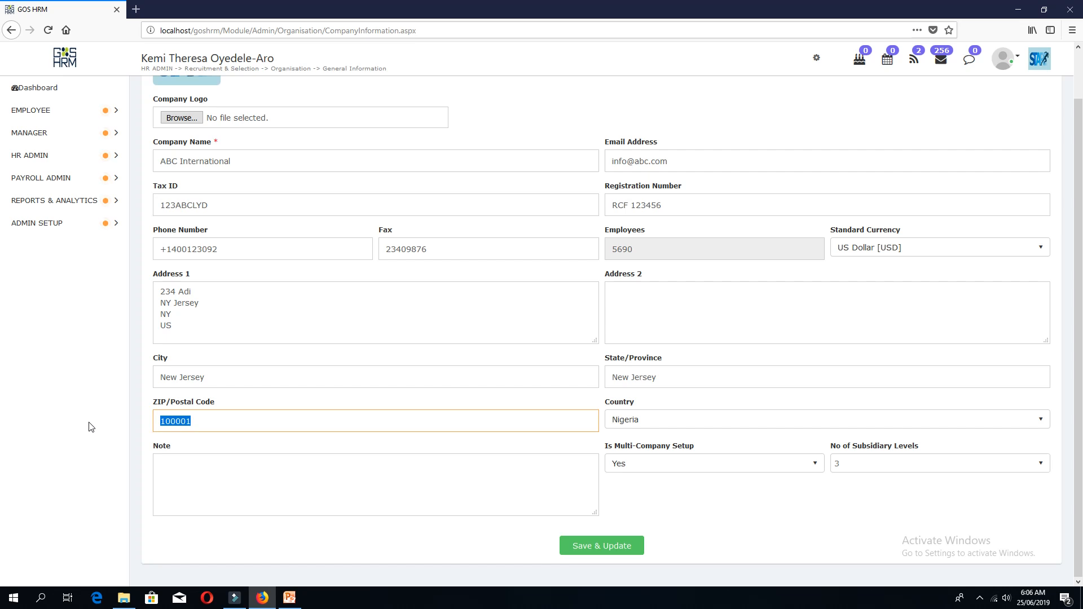
text(00000001)
Pick United States from the Country list in place of Nigeria.
click(664, 420)
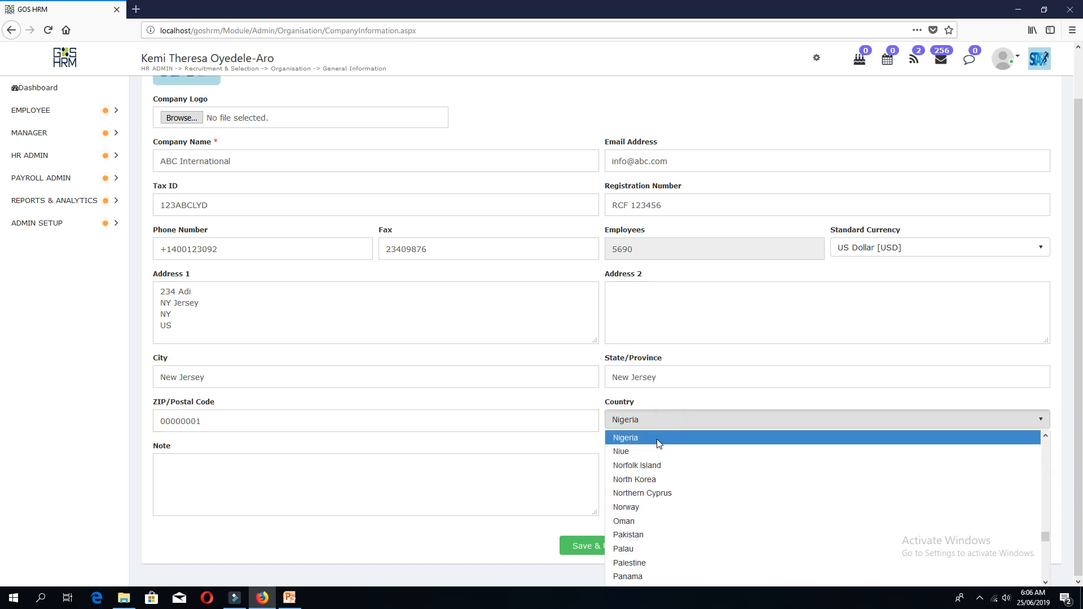
scroll(677, 506, down, 10)
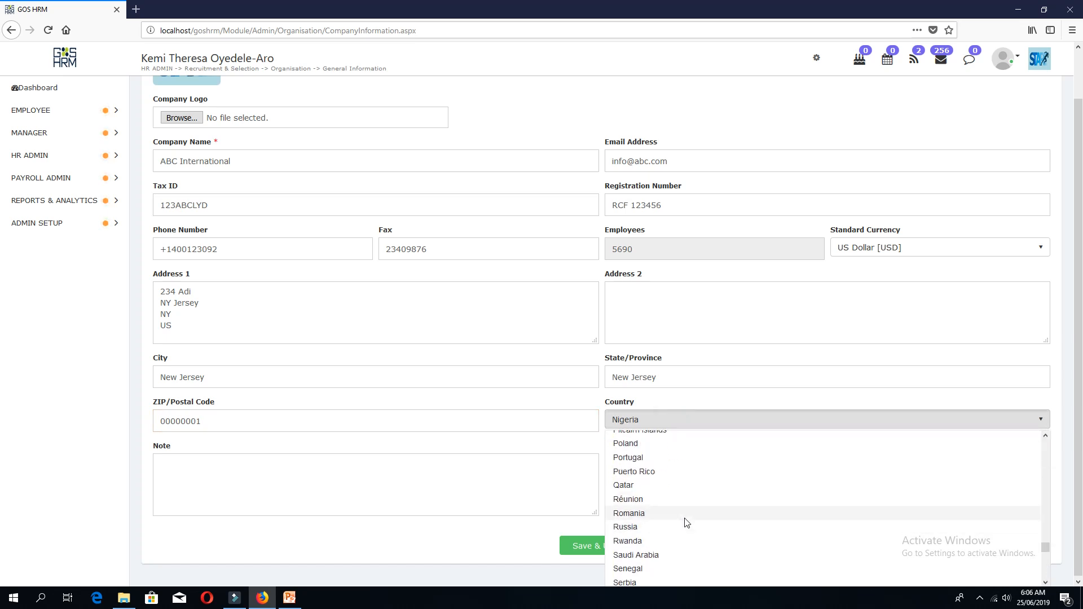
scroll(686, 524, down, 7)
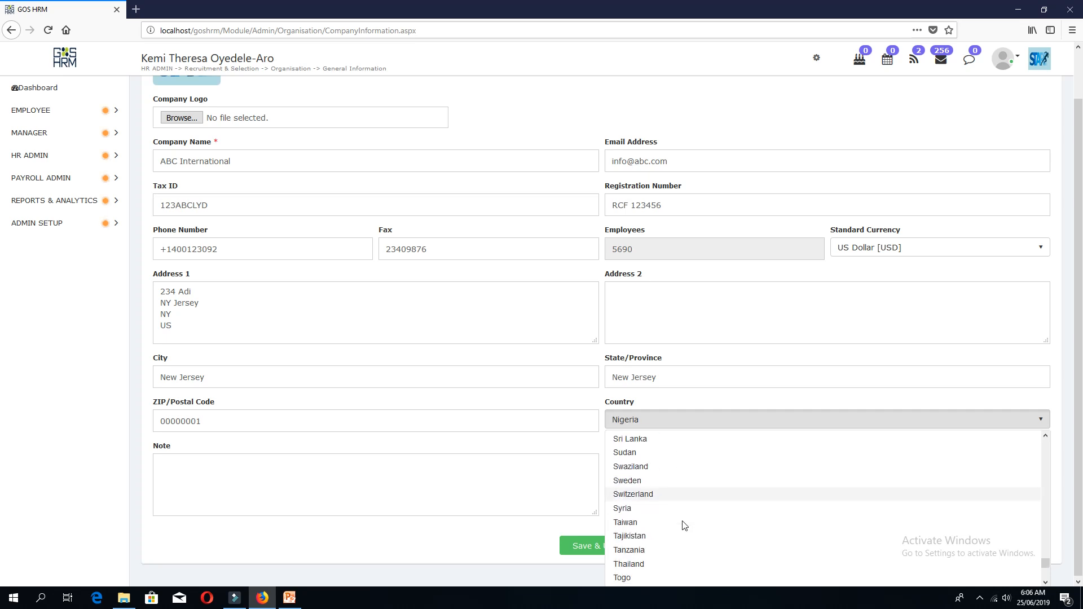
scroll(677, 520, down, 2)
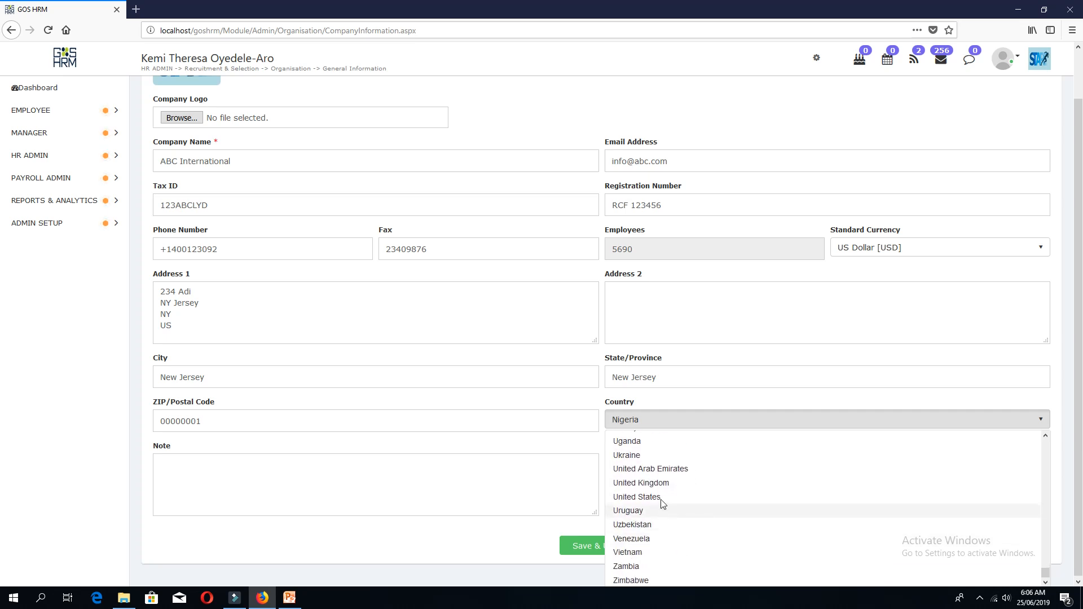
click(658, 493)
click(327, 485)
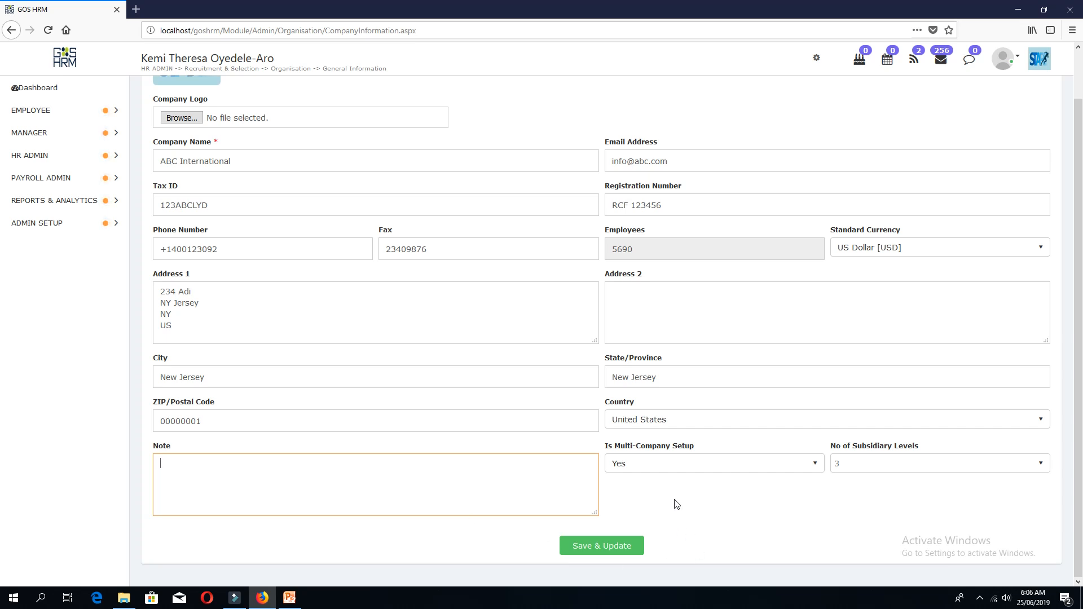
Set Is Multi-Company Setup to Yes and No of Subsidiary Levels to 3.
click(661, 463)
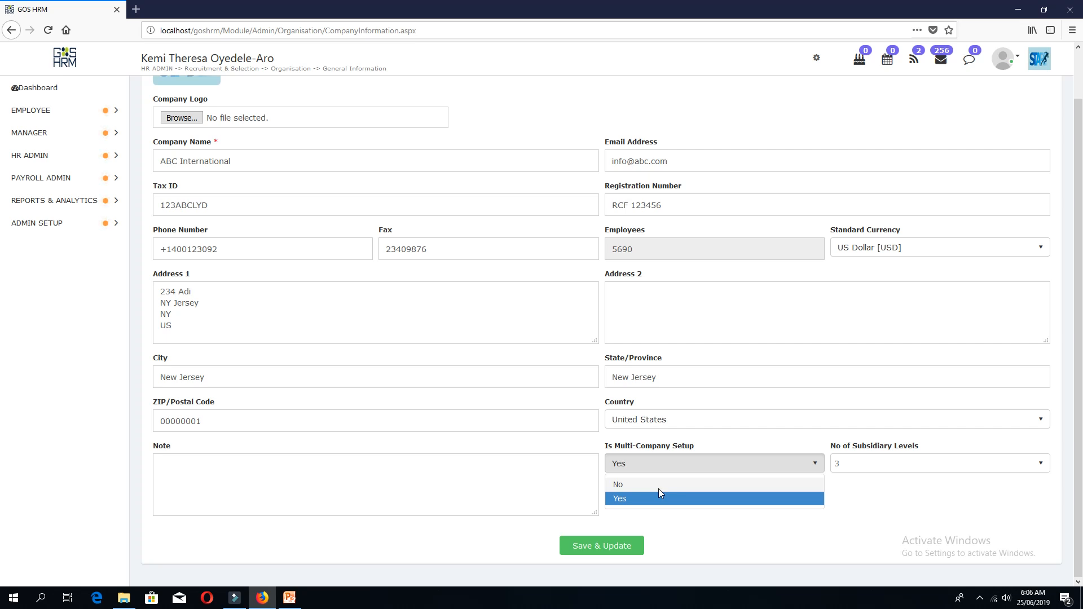
click(617, 498)
click(661, 459)
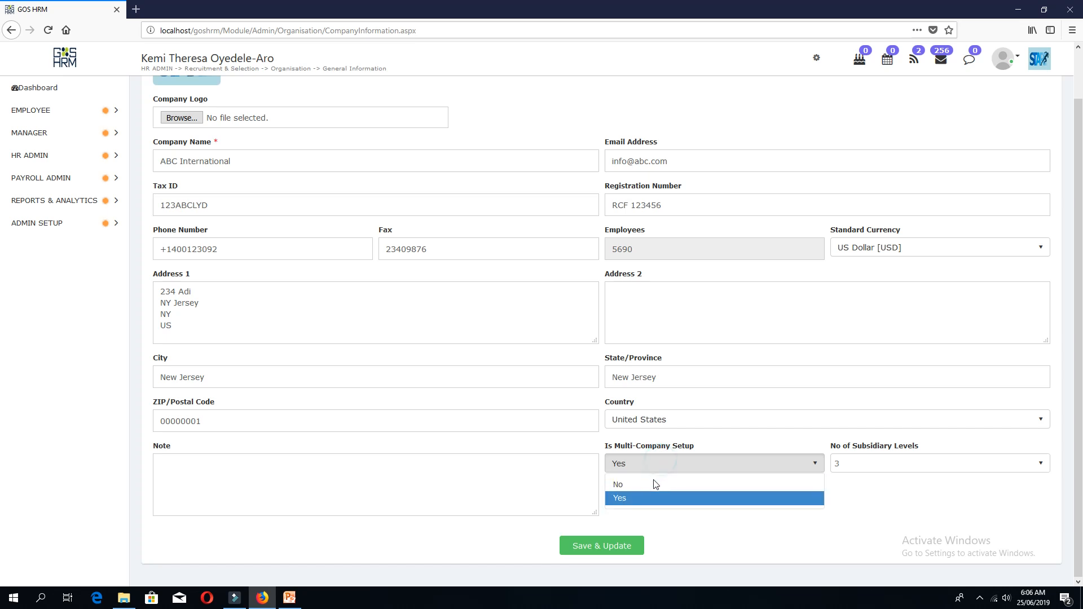
click(643, 483)
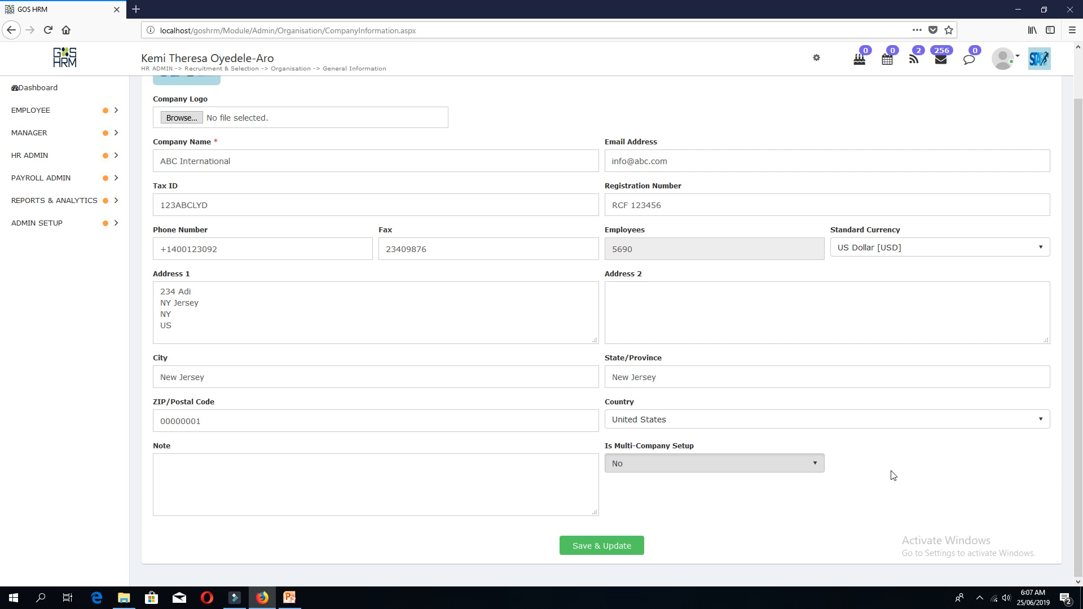
click(756, 464)
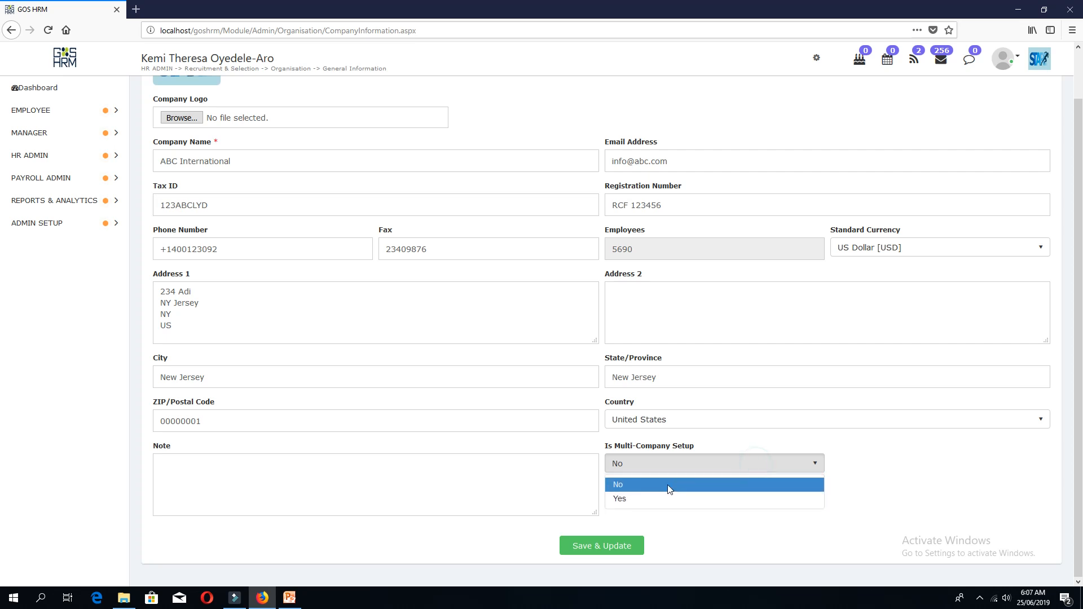
click(641, 502)
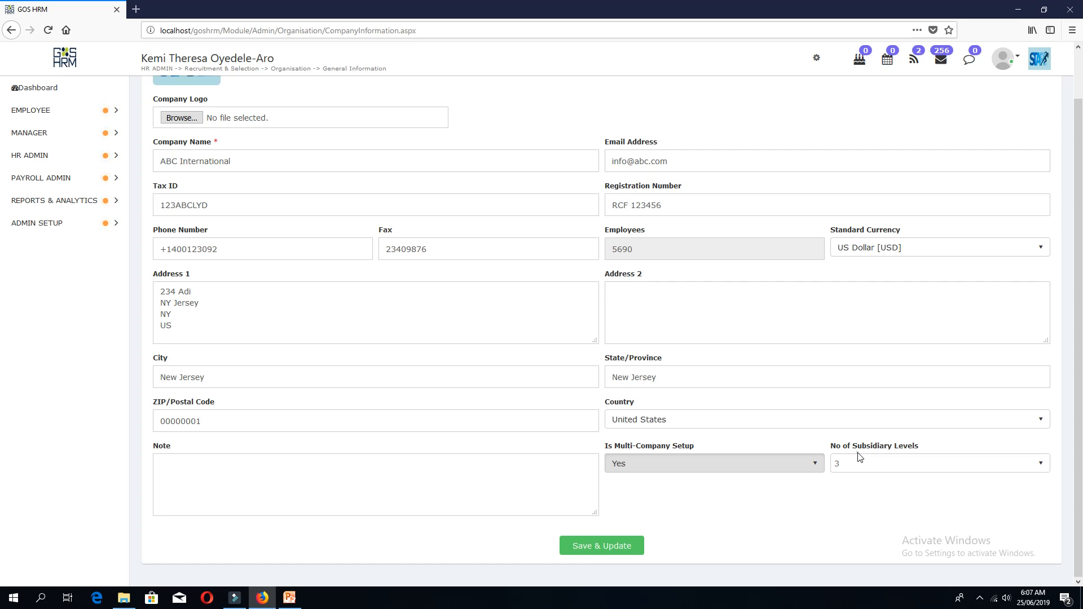
click(858, 457)
click(858, 462)
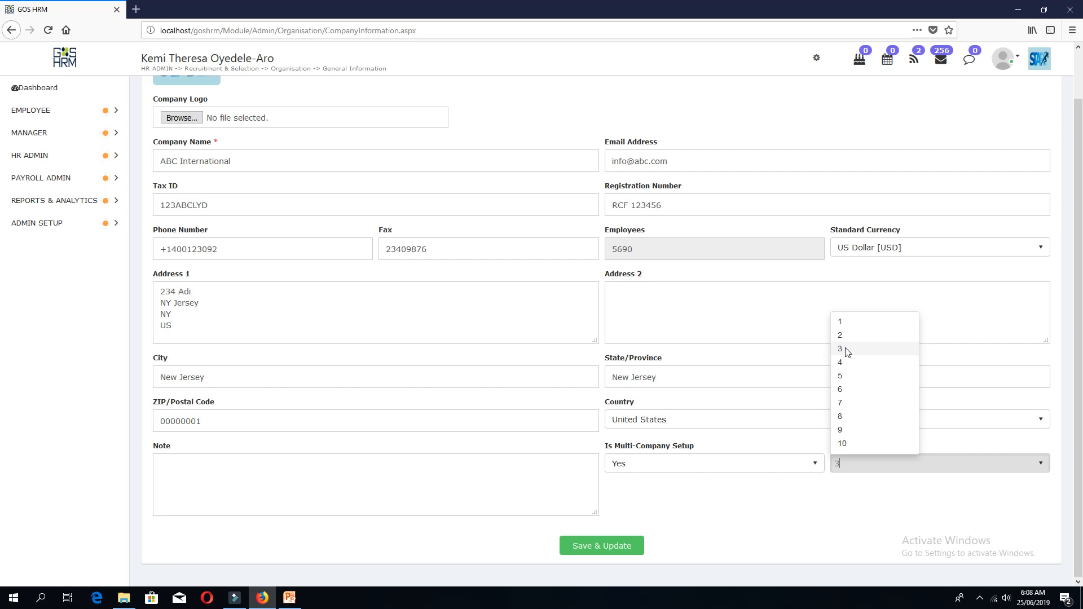
click(846, 349)
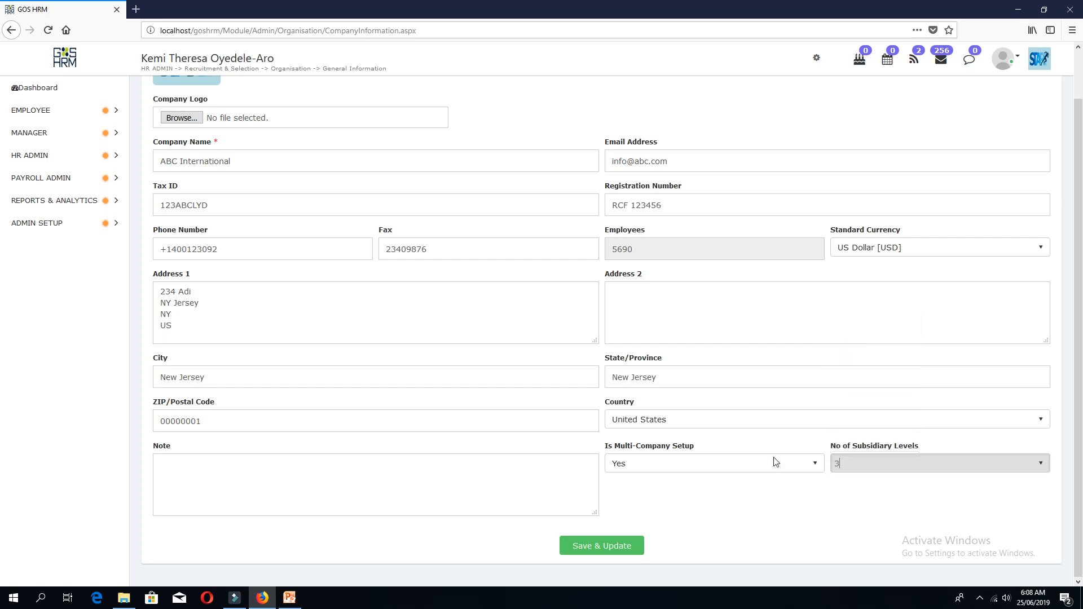
scroll(530, 471, up, 2)
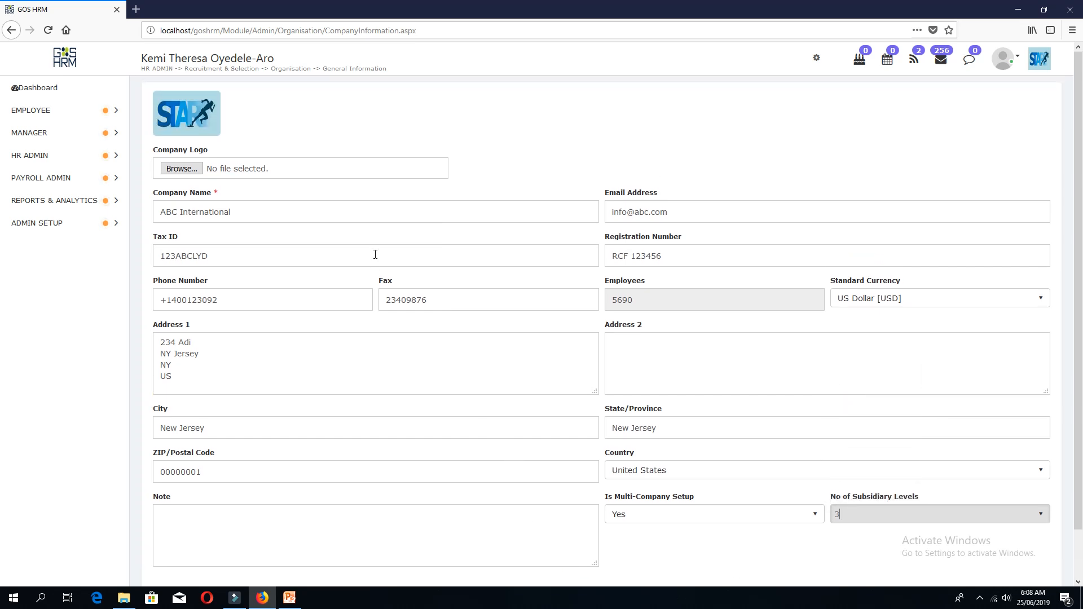
click(187, 170)
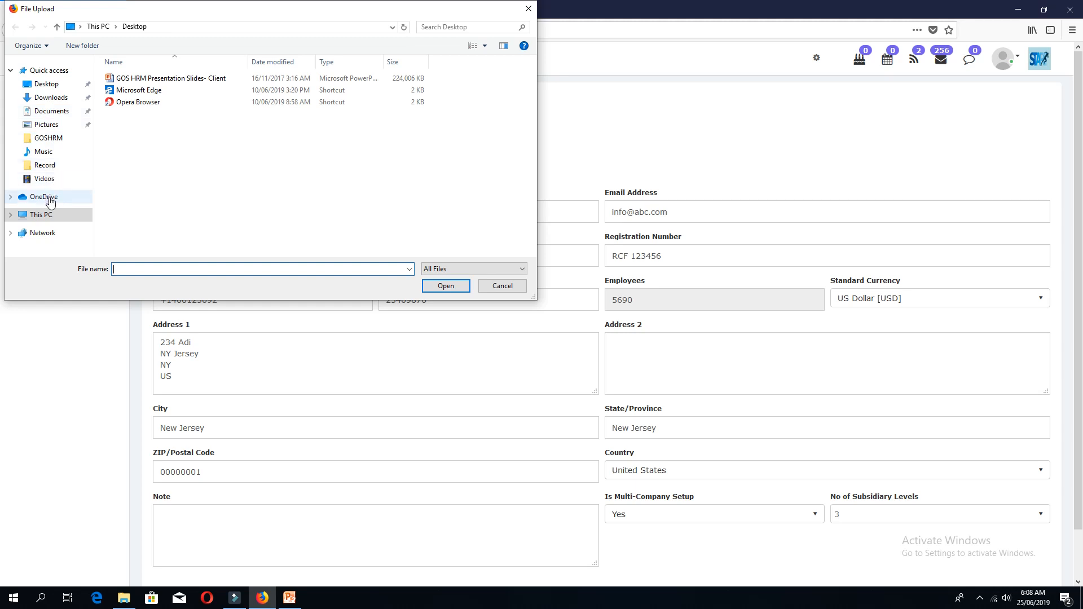
click(50, 126)
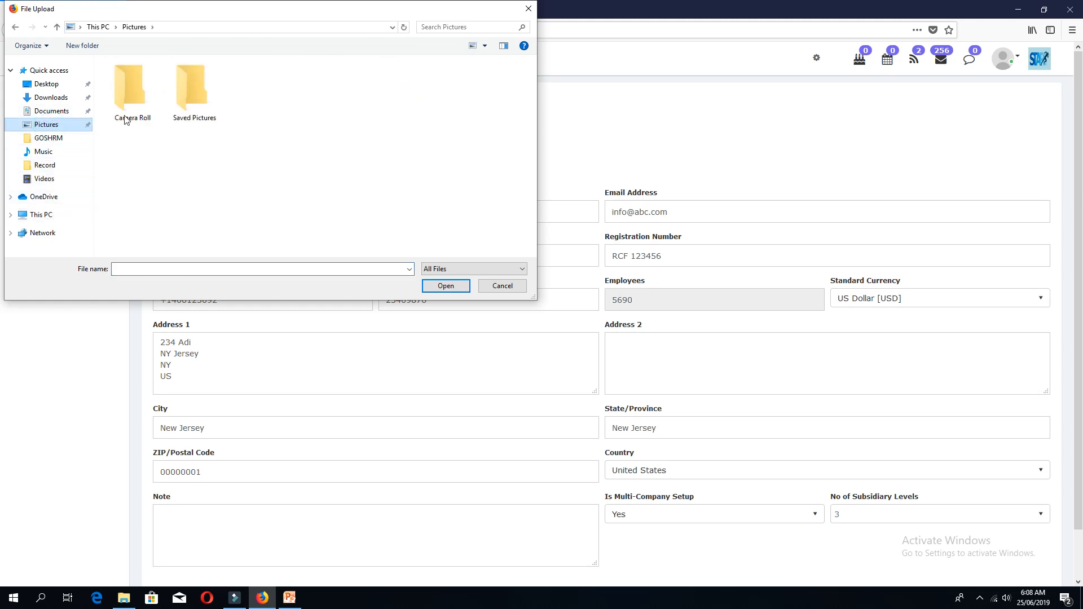
double_click(174, 101)
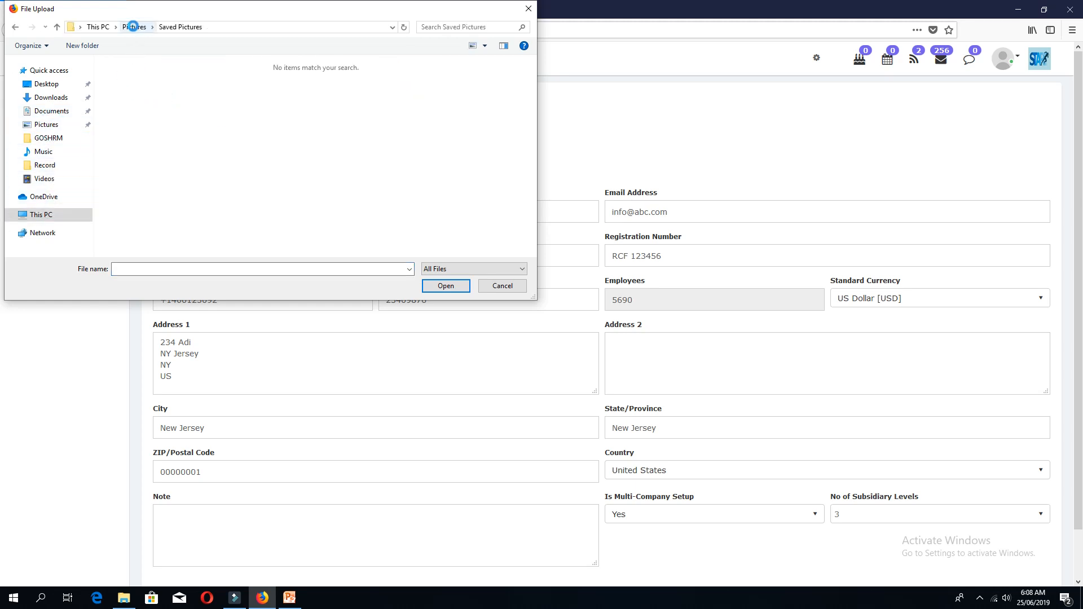
click(135, 27)
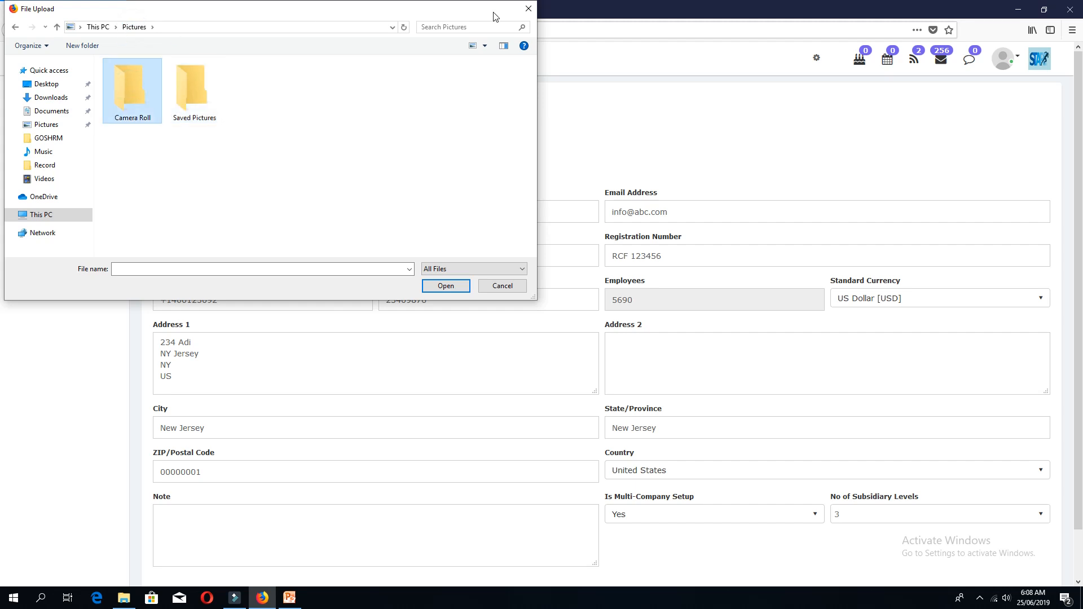
click(528, 9)
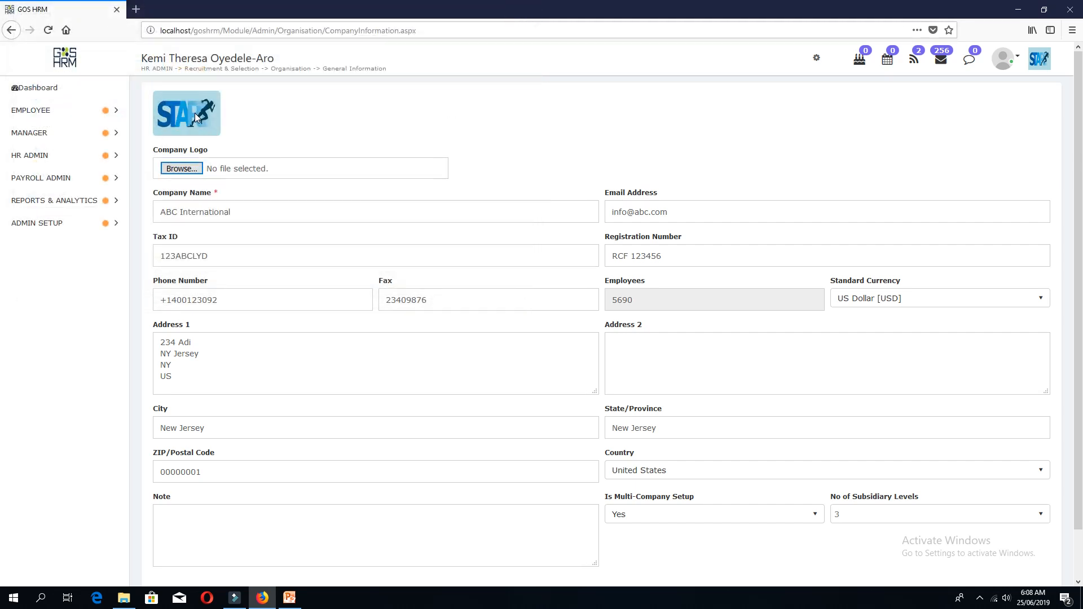
Save & Update the General Information, then go to Organisation > Employee ID Format.
scroll(801, 164, down, 2)
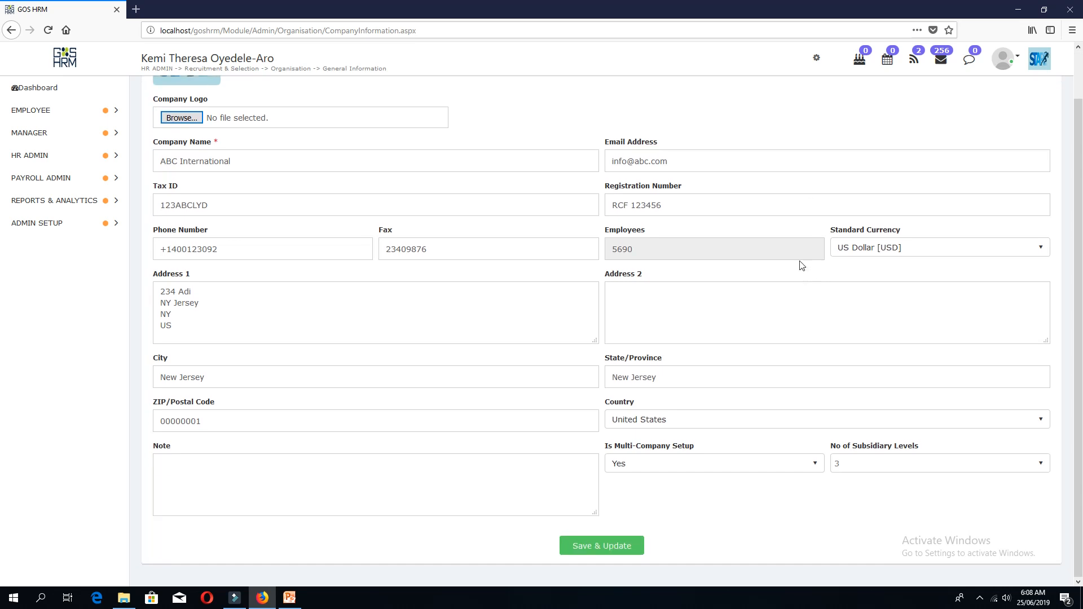
click(611, 546)
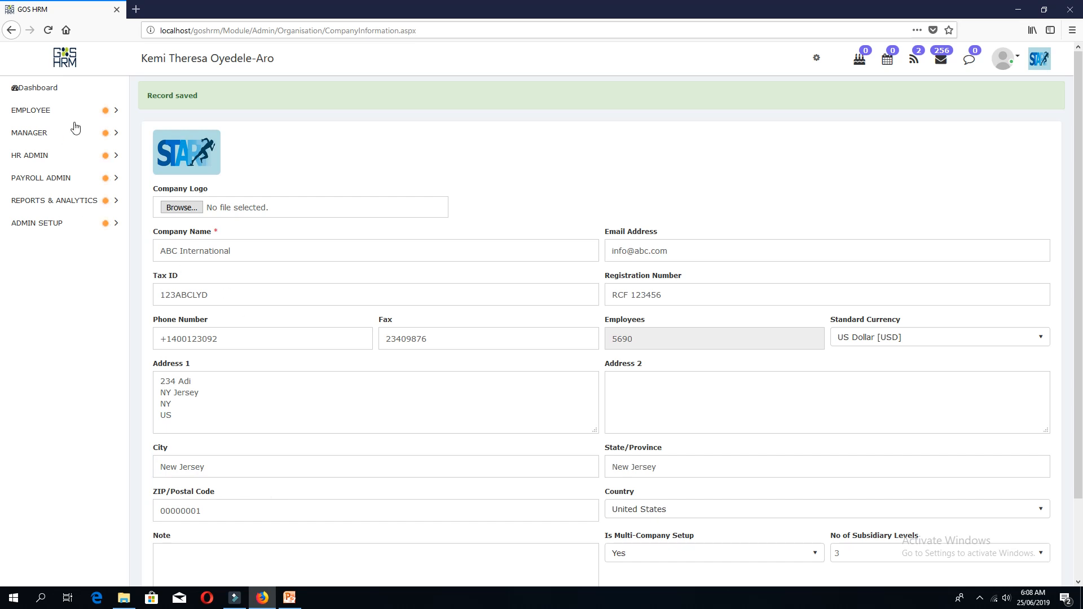
click(68, 163)
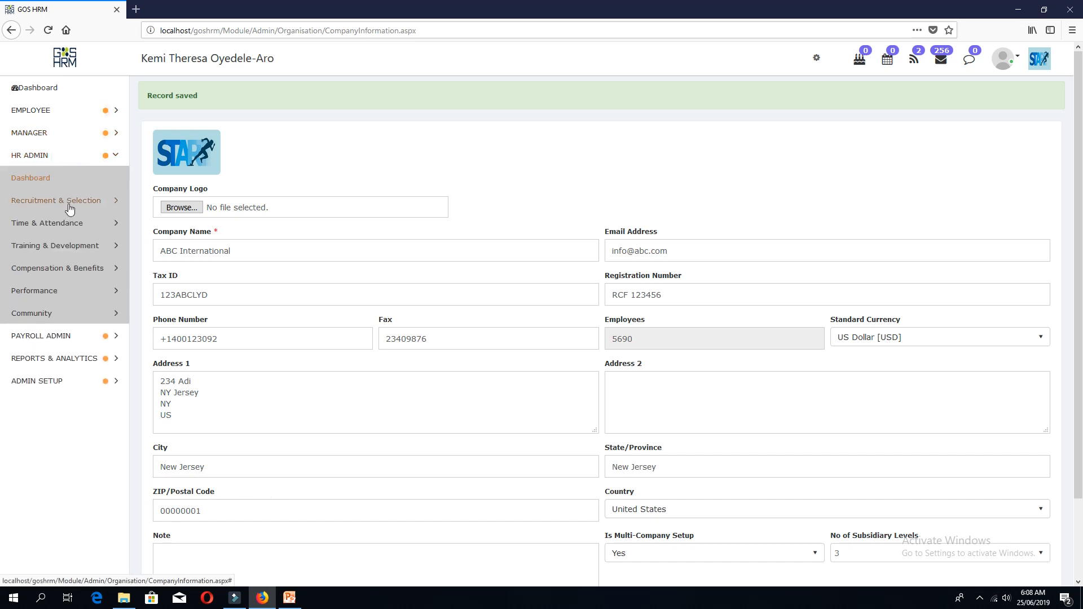
click(65, 201)
click(61, 224)
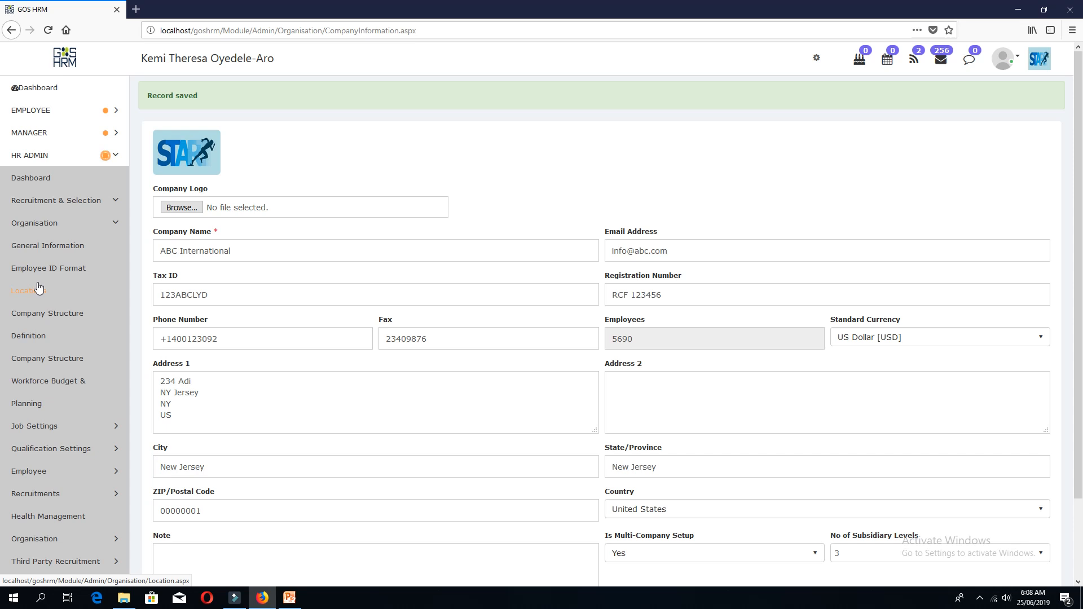
click(45, 275)
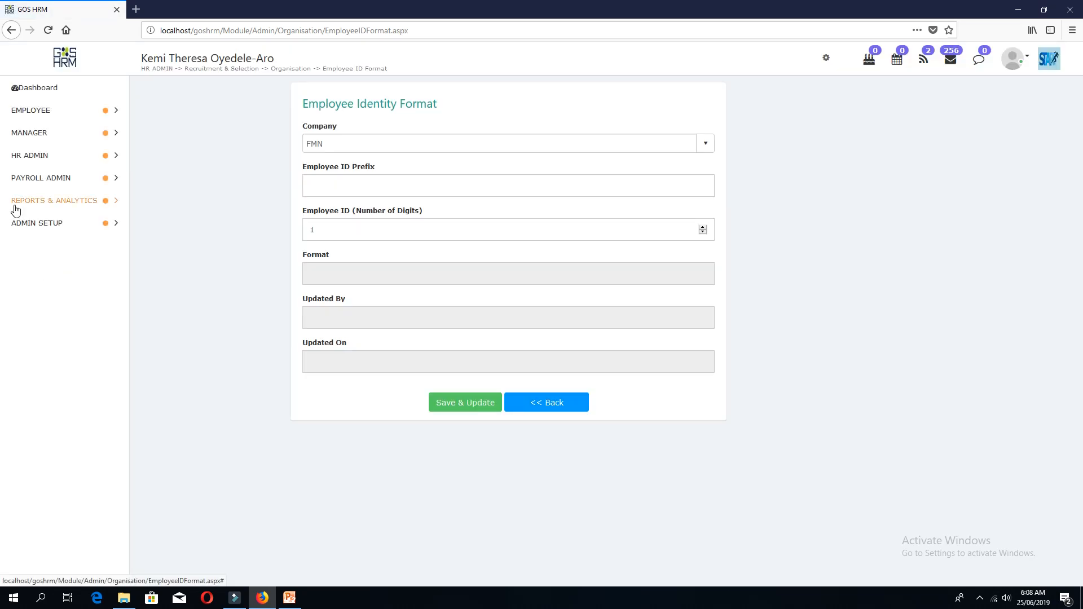
Select AAI - Agri Input in the Company dropdown in place of FMN.
click(356, 142)
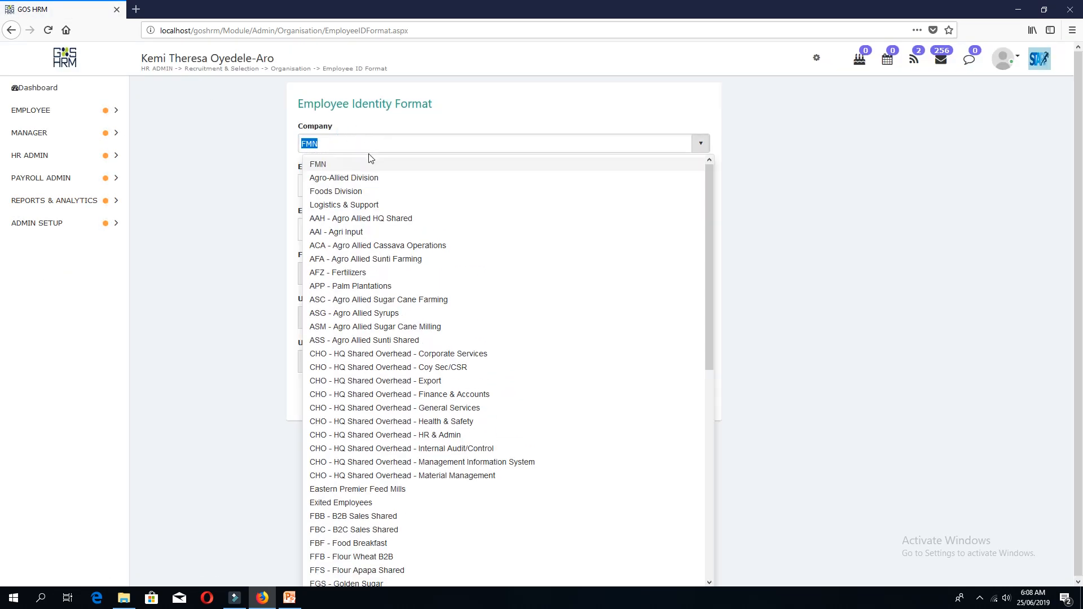
click(371, 128)
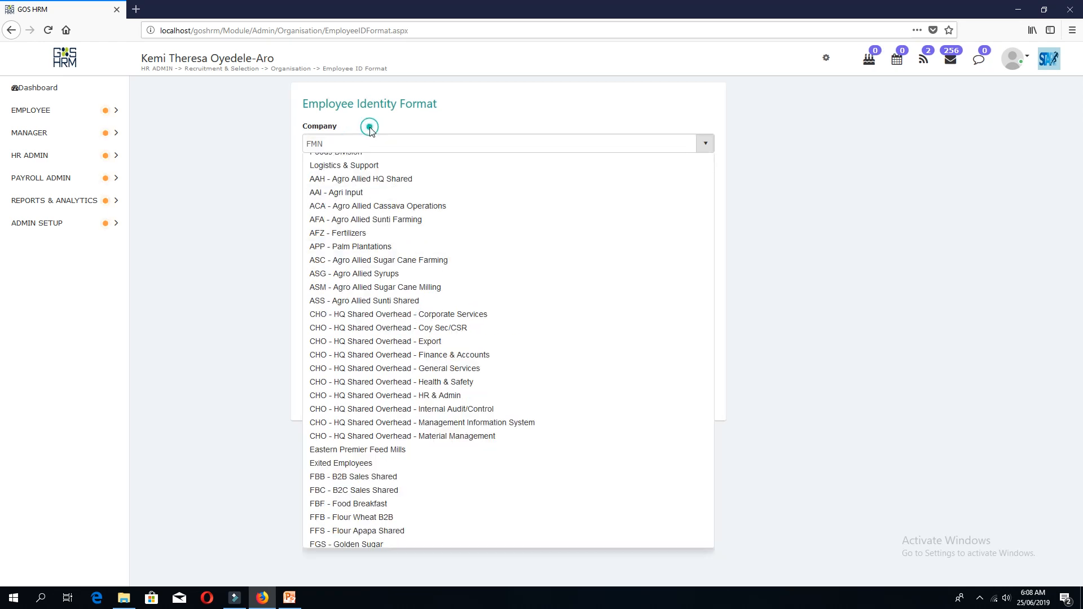
click(346, 145)
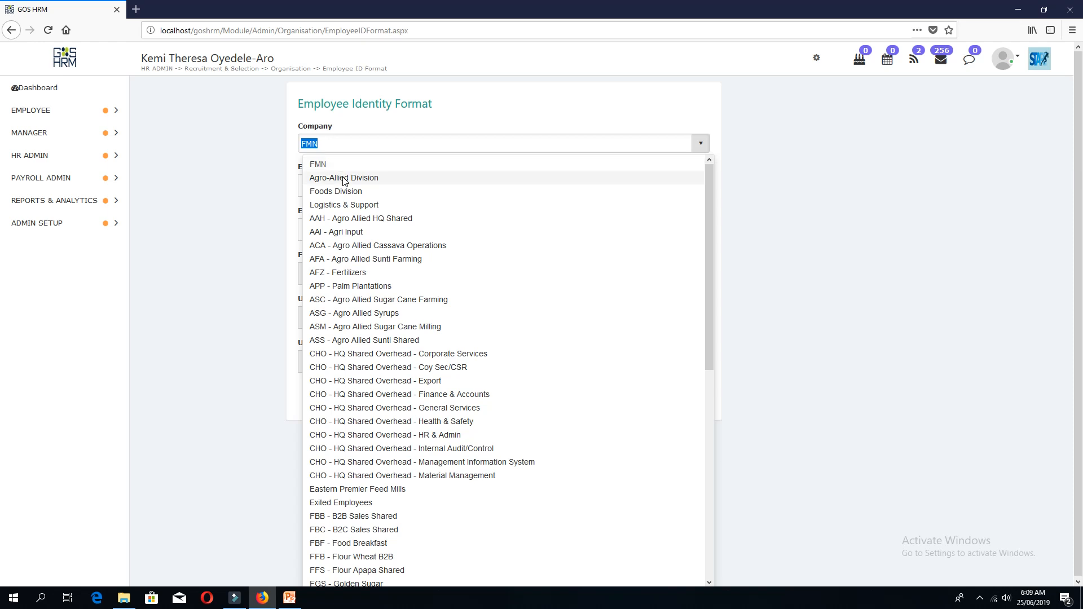
click(373, 233)
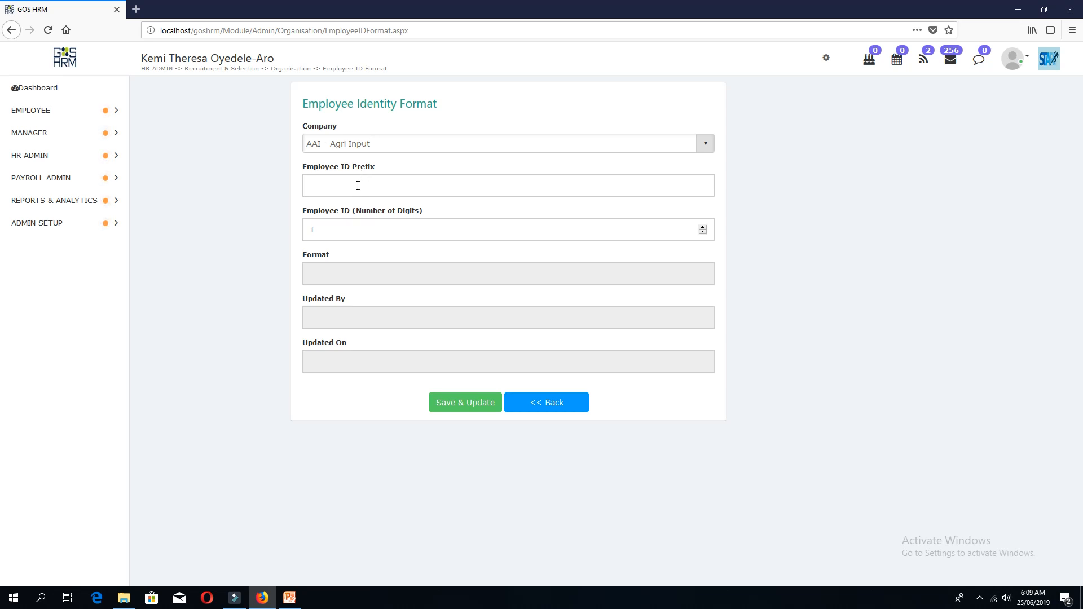
Enter Employee ID Prefix AAI and change the number of digits from 1 to 4.
click(355, 186)
text(AAI)
click(344, 234)
double_click(344, 233)
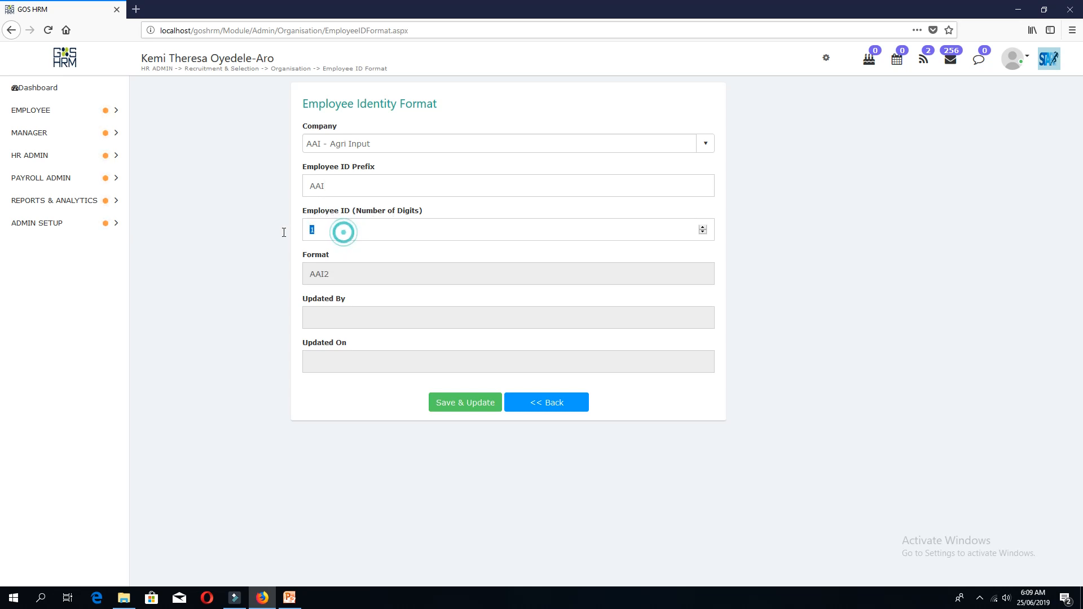
text(4)
click(349, 250)
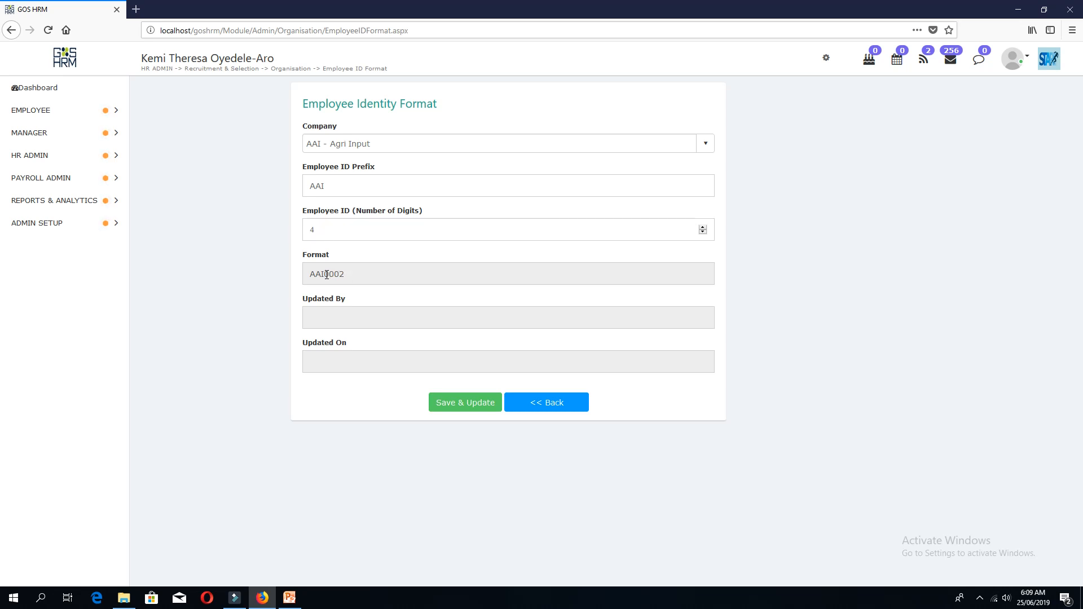
Highlight the AAI prefix, the 4-digit count and the 0002 in the AAI0002 preview.
drag(327, 275, 345, 279)
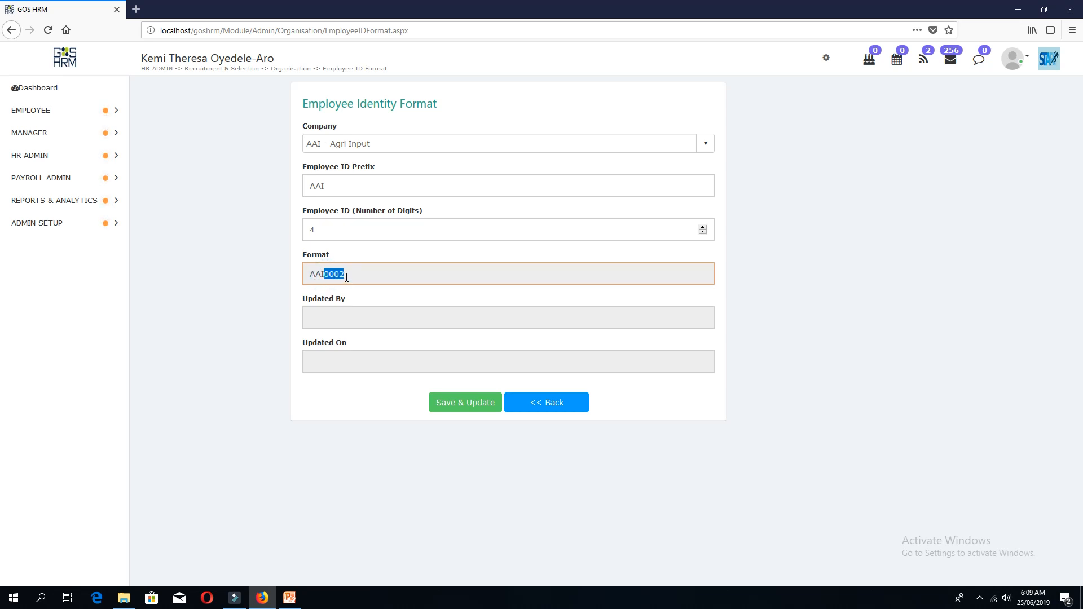
drag(334, 189, 304, 190)
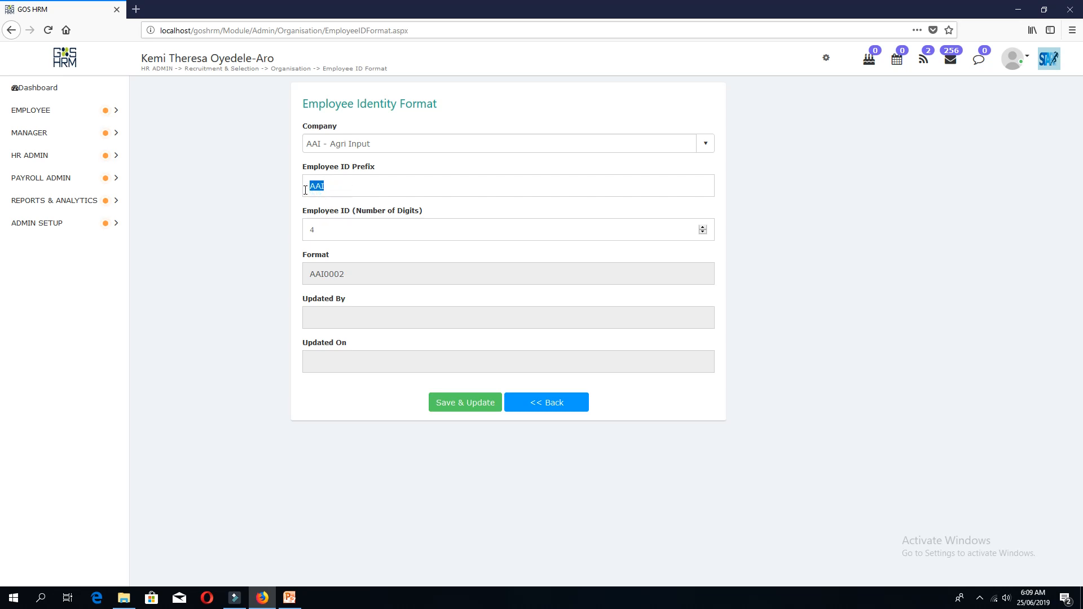
drag(339, 230, 309, 230)
drag(349, 277, 297, 281)
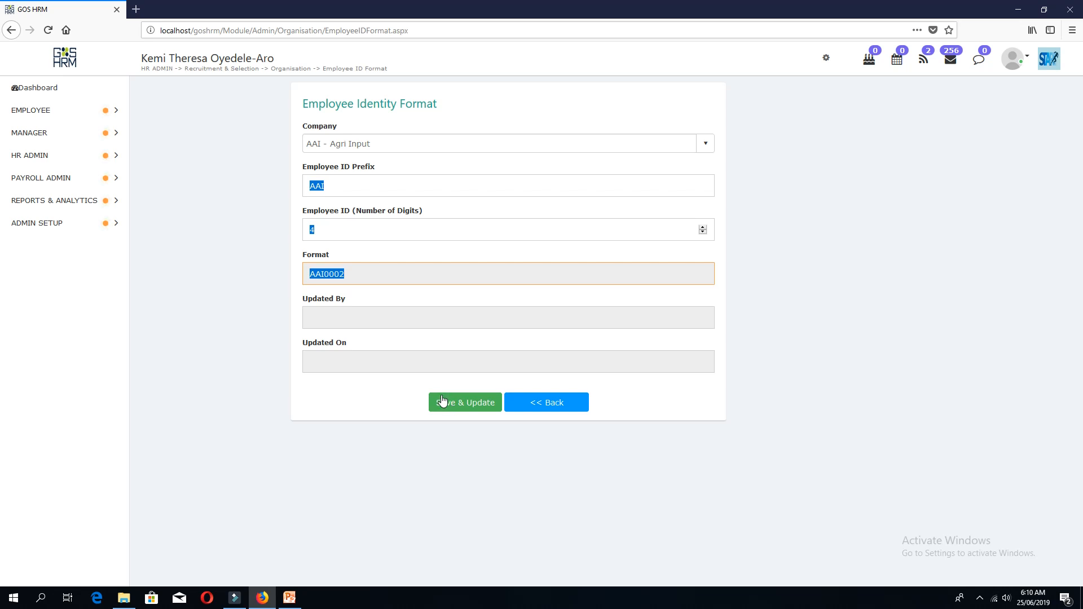
Save & Update the AAI0002 format, then expand HR ADMIN > Recruitment & Selection > Organisation again.
click(447, 405)
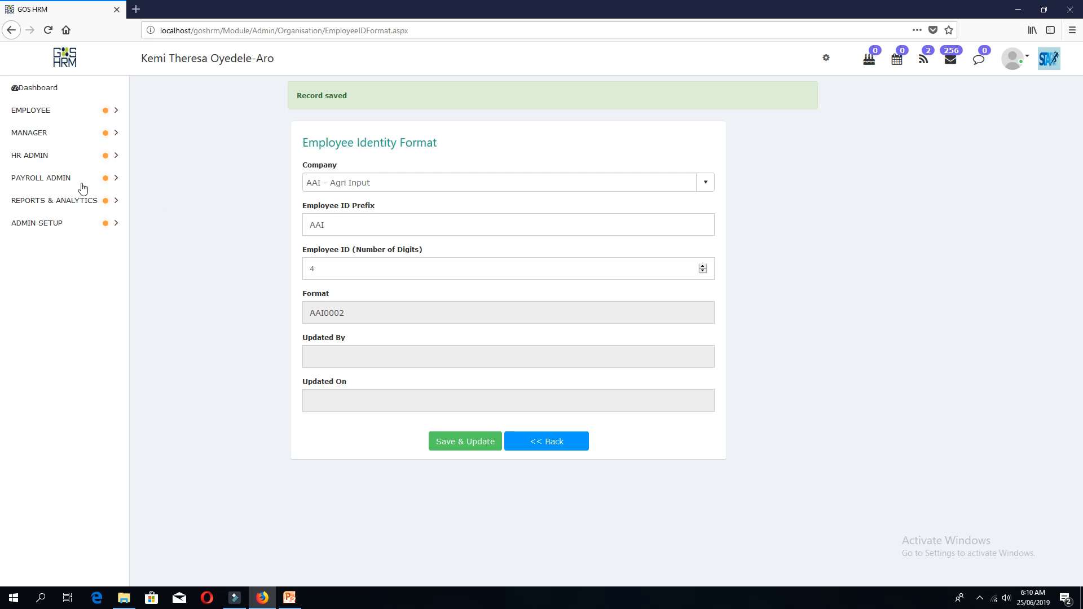
click(44, 155)
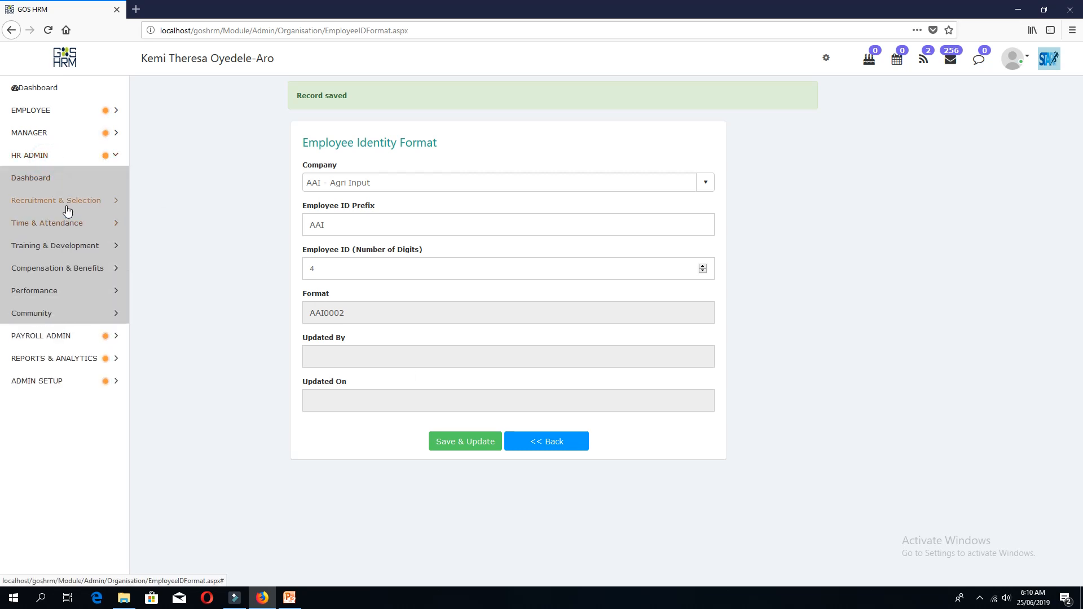
click(62, 201)
click(57, 225)
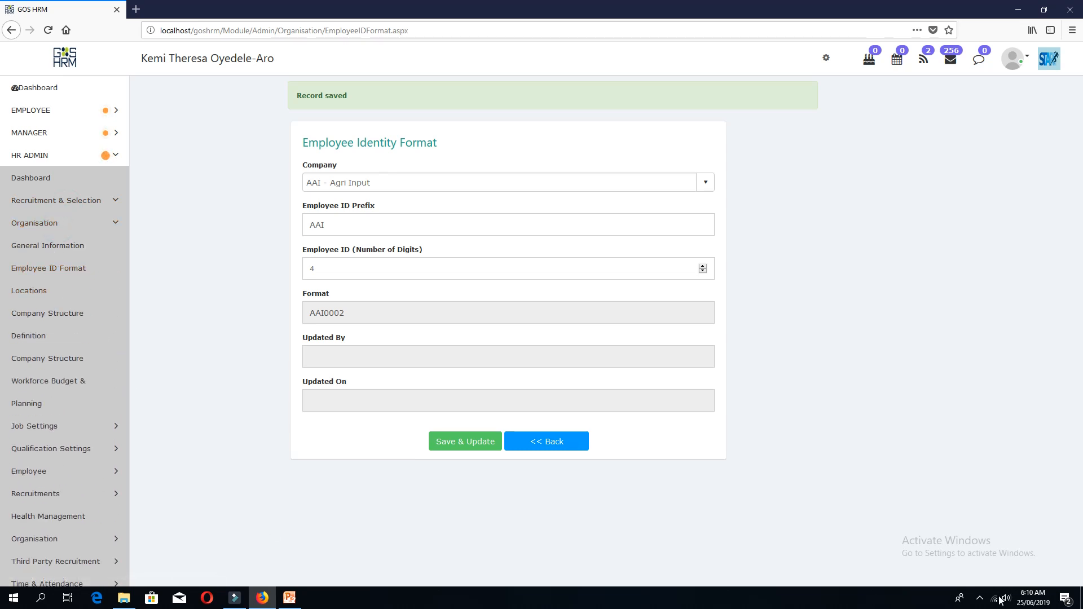
click(981, 598)
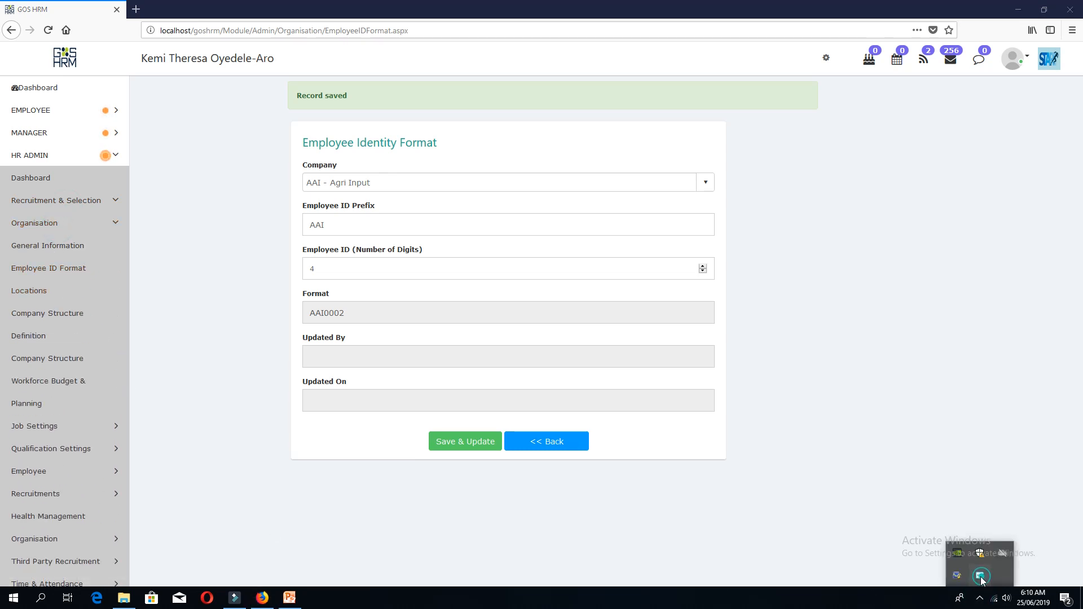
right_click(980, 577)
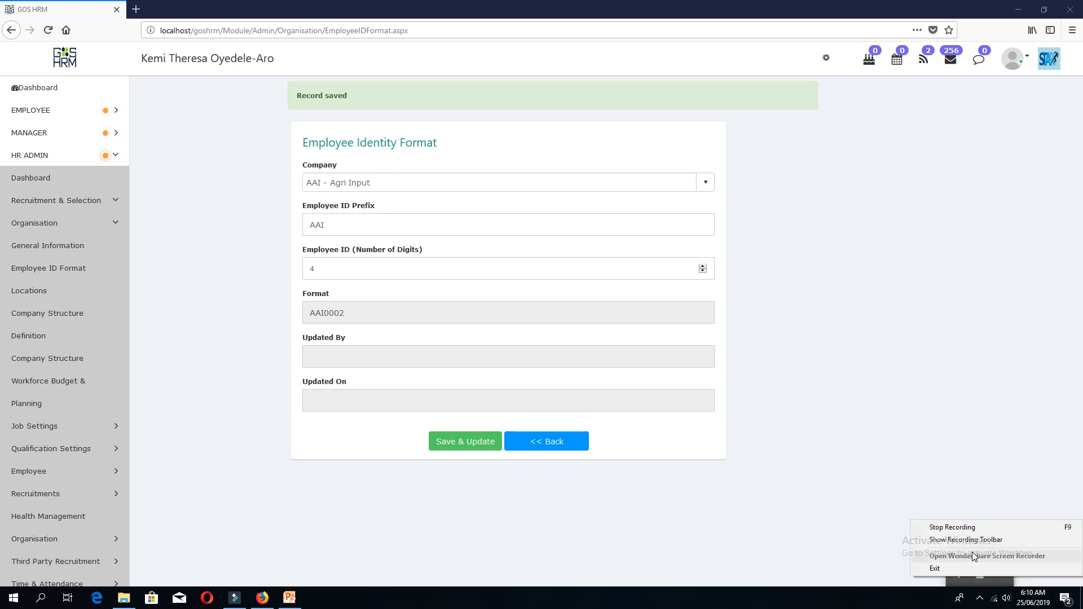